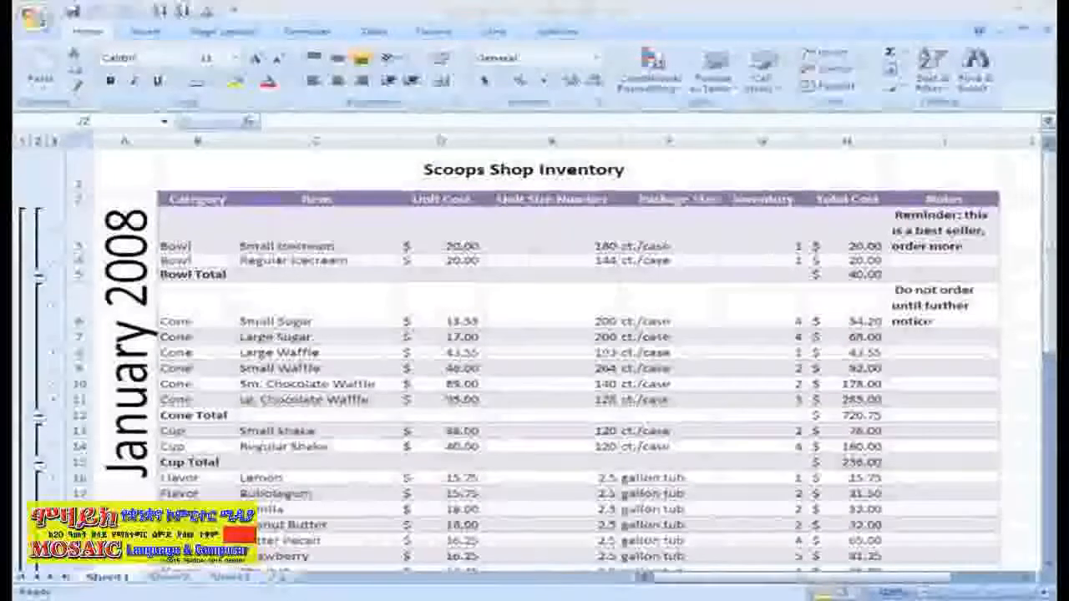
Step: Check how many sheets new workbooks include in the Excel Options, then close the dialog
click(32, 17)
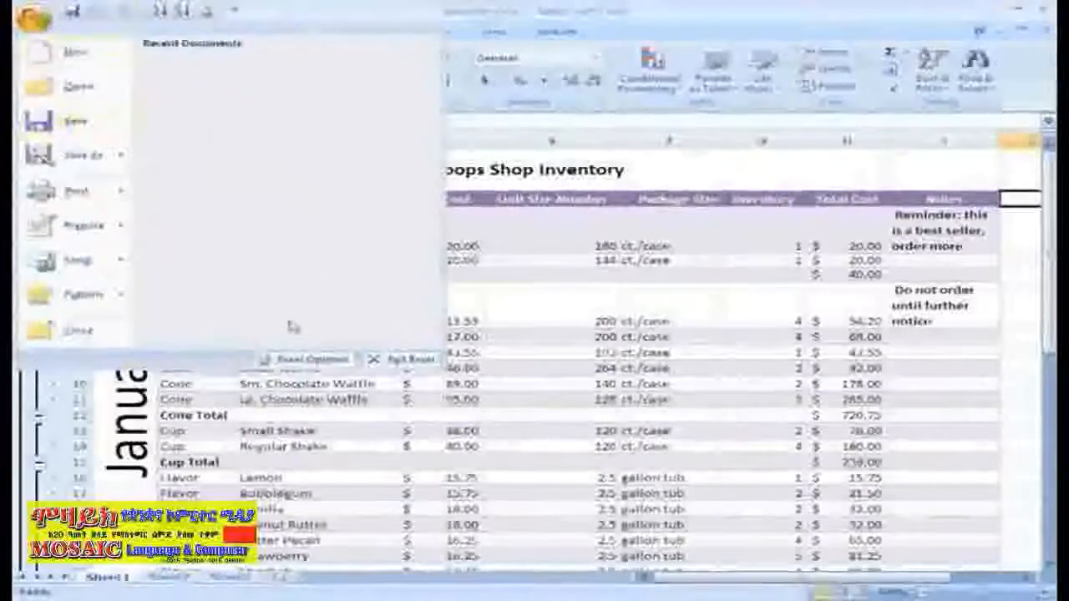
click(307, 359)
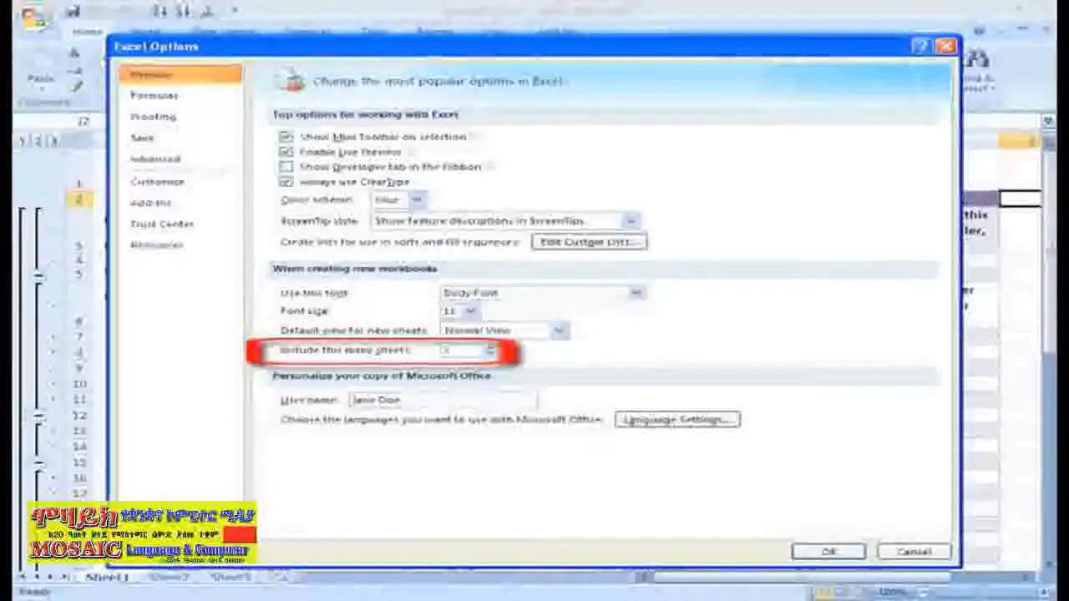
click(856, 554)
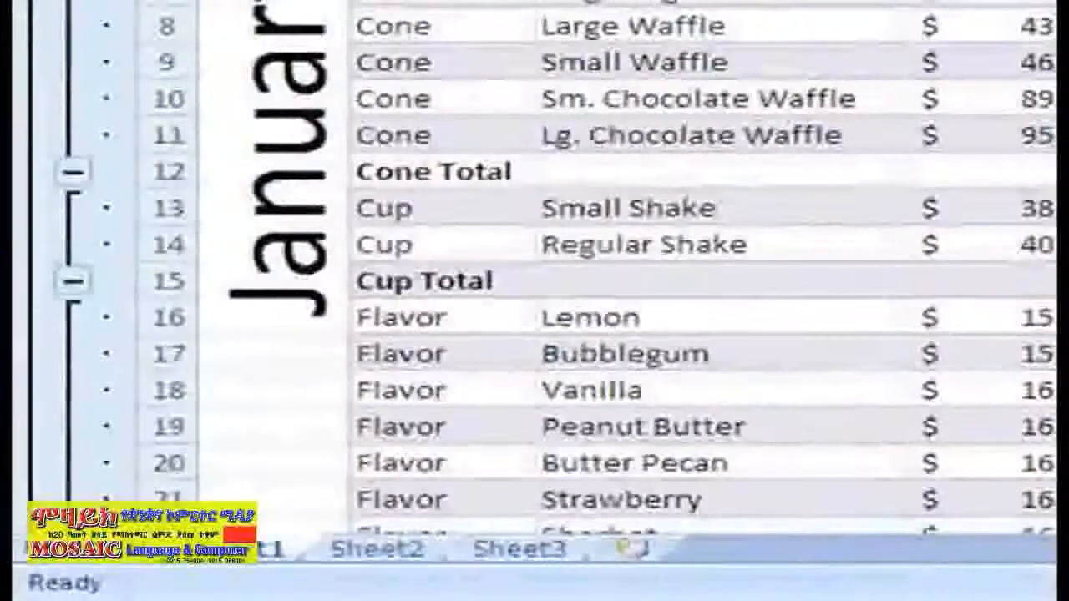
Step: Rename the Sheet1 worksheet, which holds the inventory, as January
right_click(239, 553)
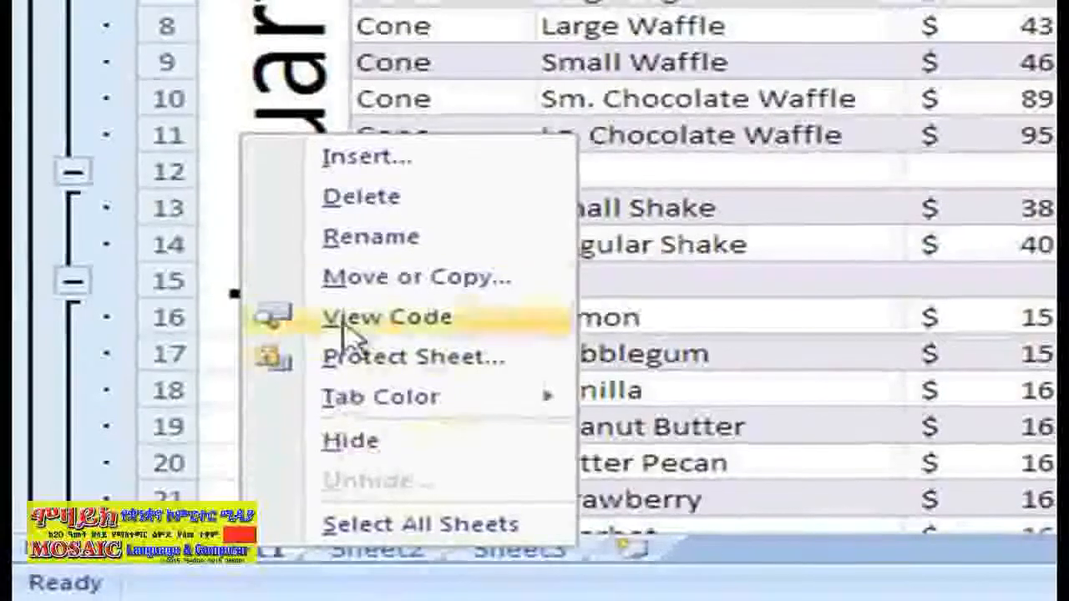
click(353, 236)
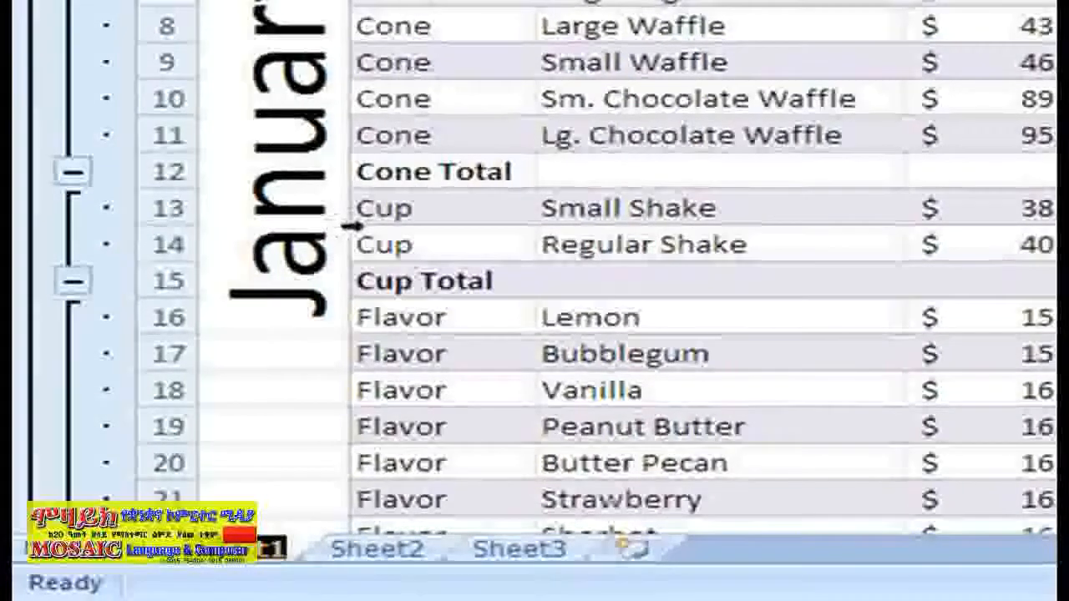
text(January)
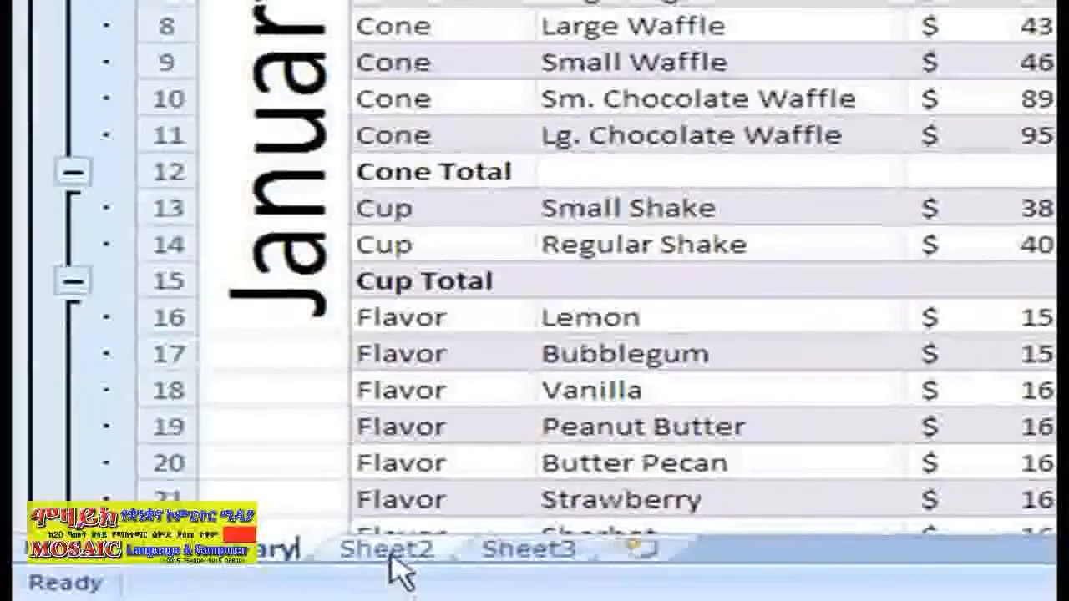
Step: Rename the Sheet2 worksheet as February
right_click(401, 568)
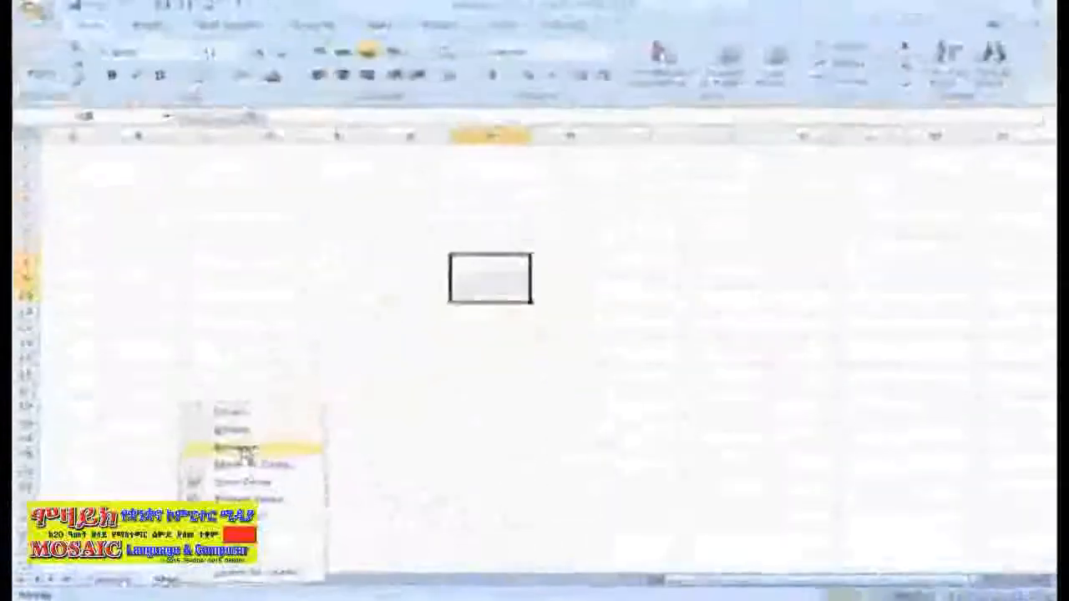
click(867, 87)
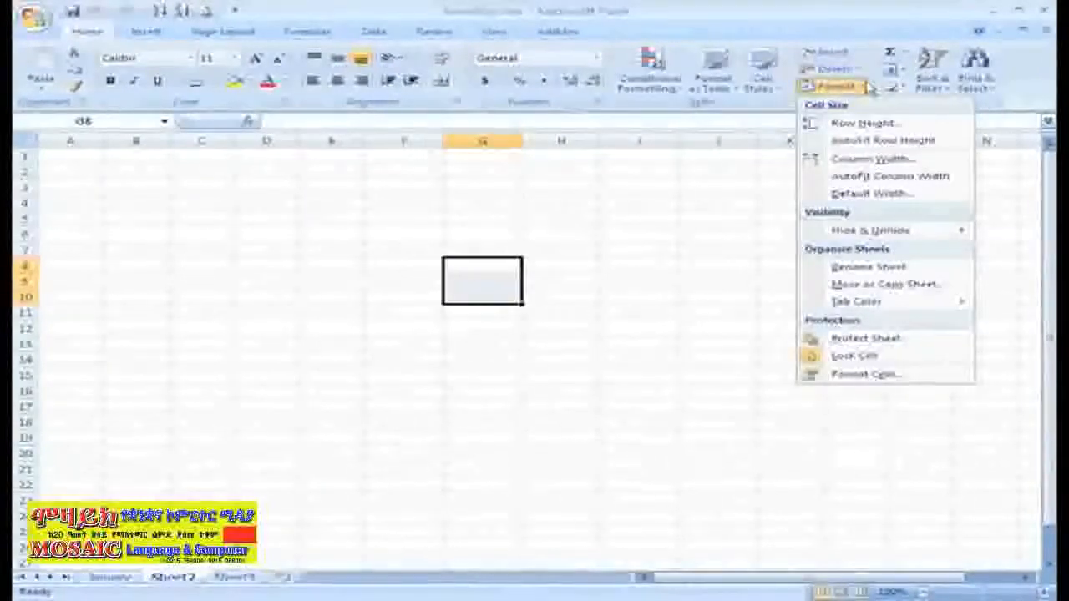
click(871, 269)
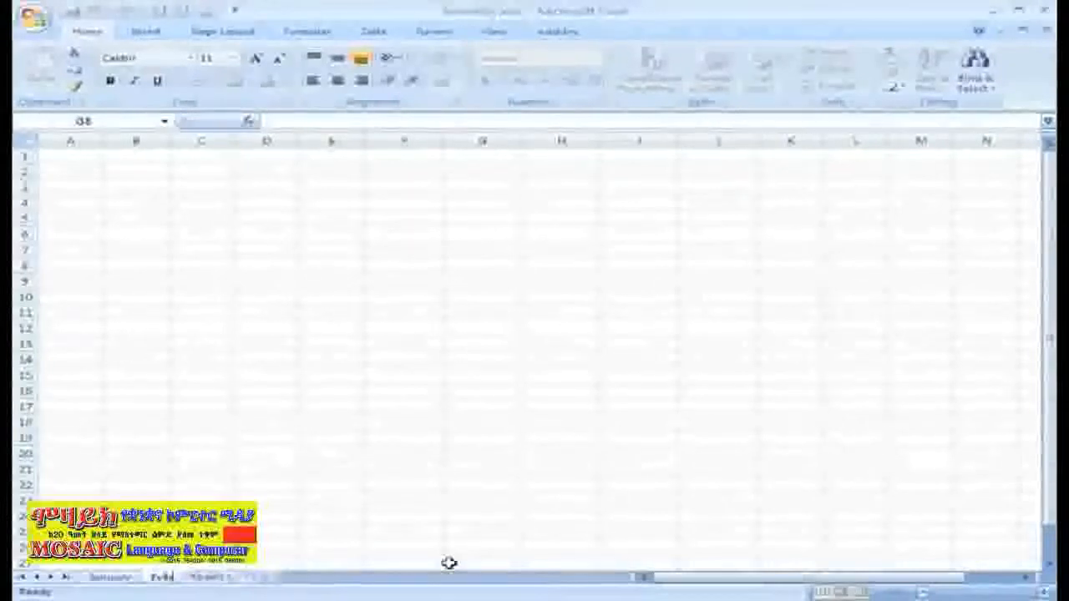
text(ruary)
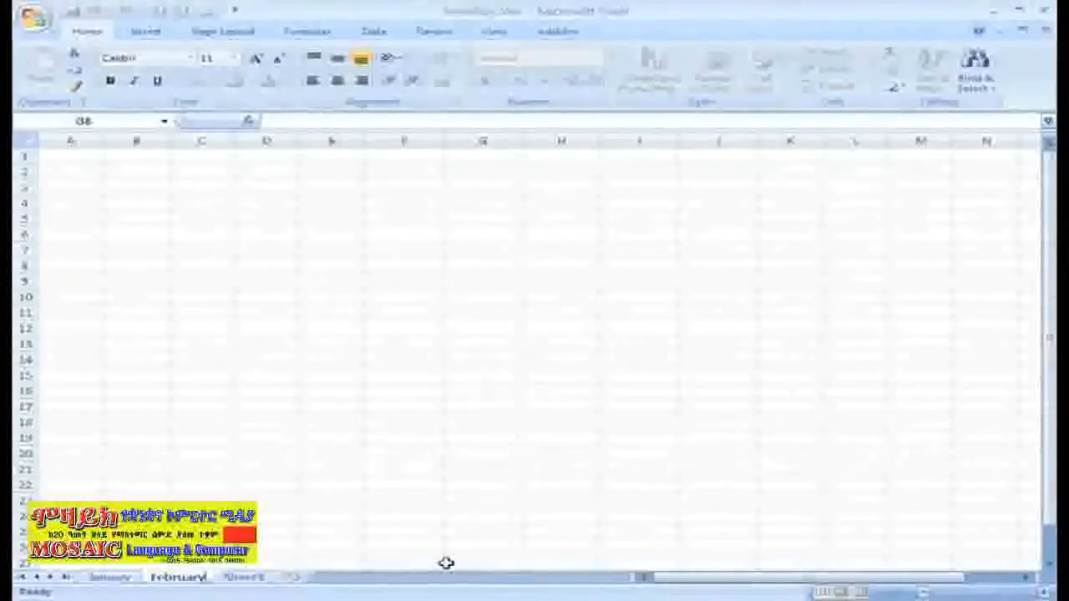
Step: Rename the Sheet3 worksheet as March
right_click(255, 587)
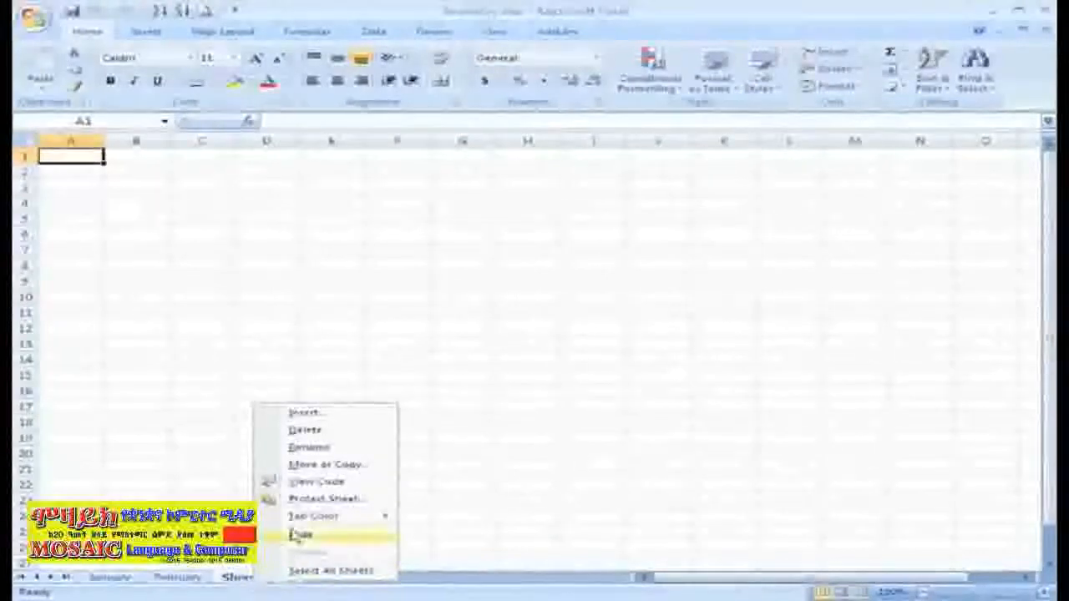
click(338, 448)
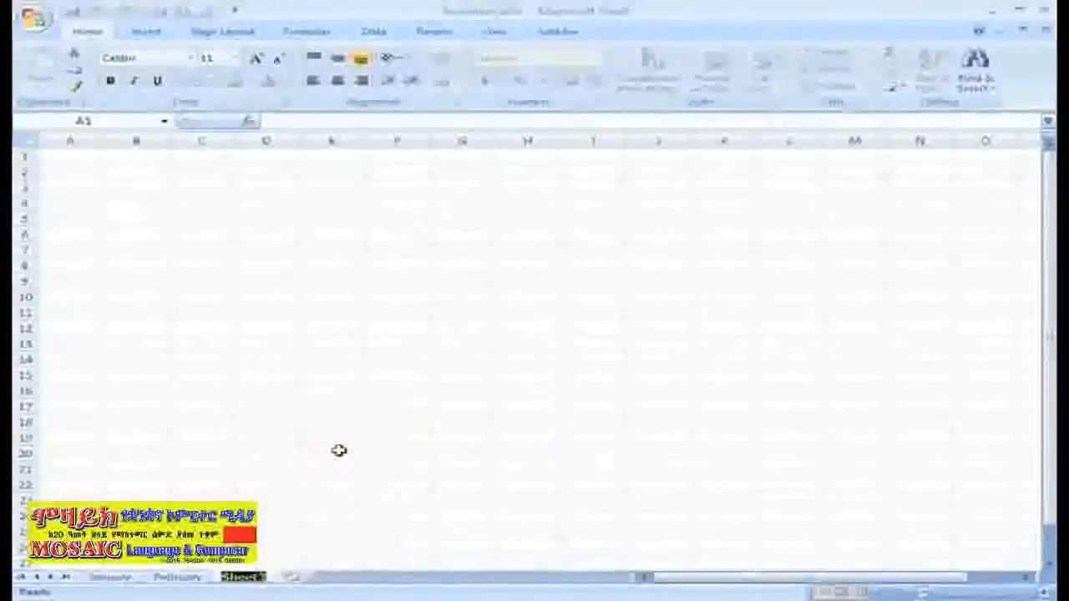
text(March)
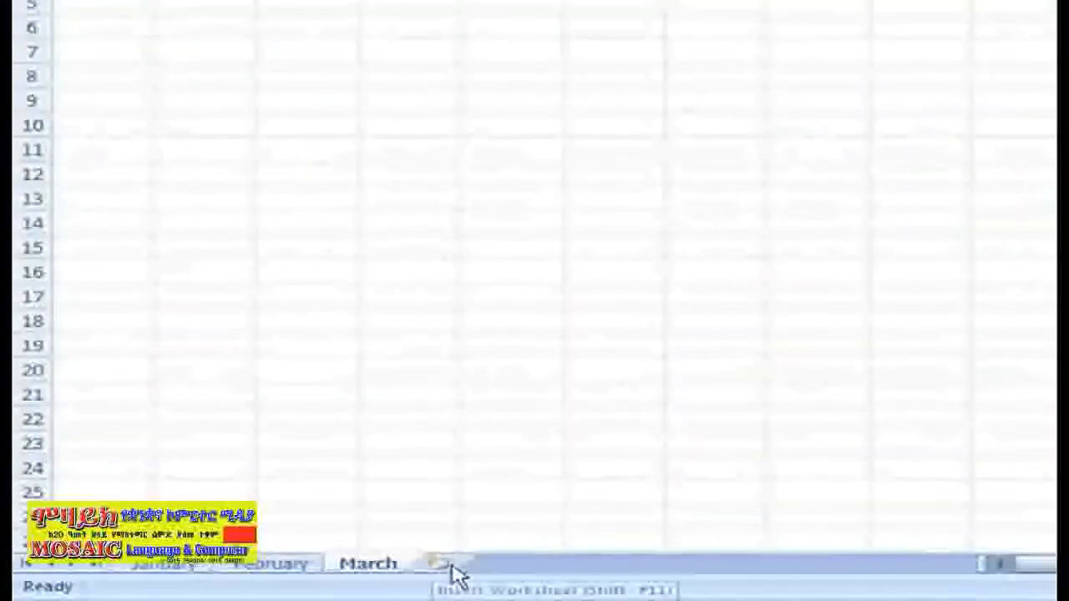
Step: Insert five new blank worksheets after March, plus one more in front of the last new sheet
click(449, 568)
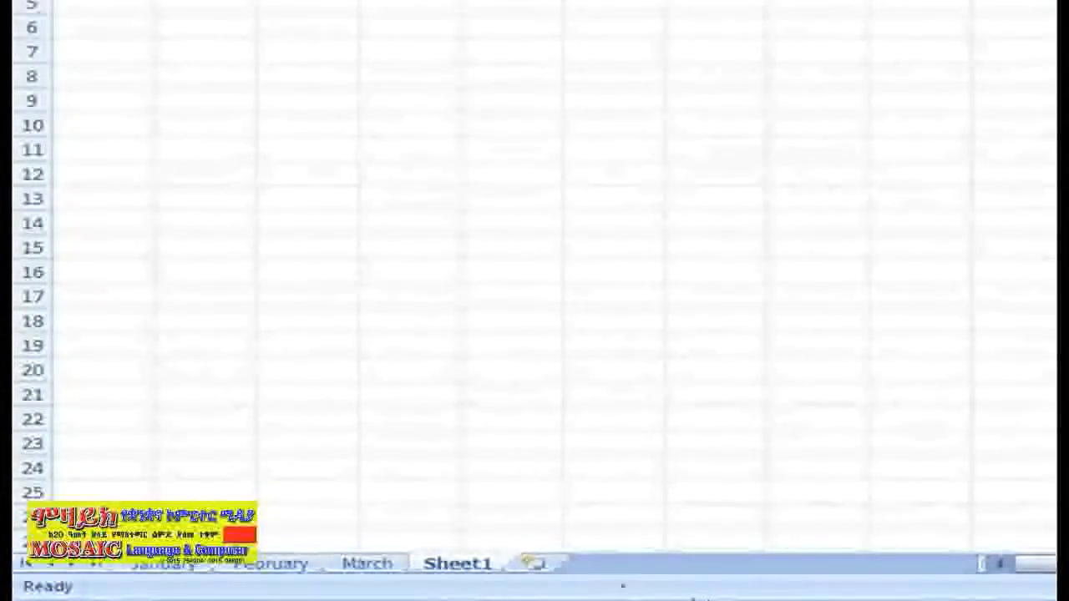
click(541, 572)
click(630, 573)
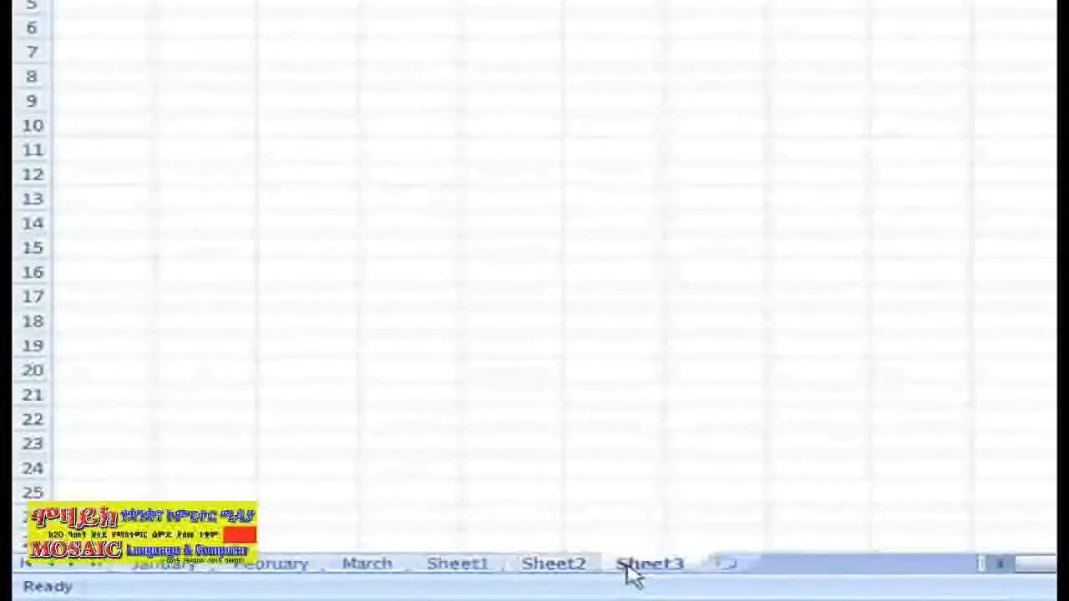
click(725, 569)
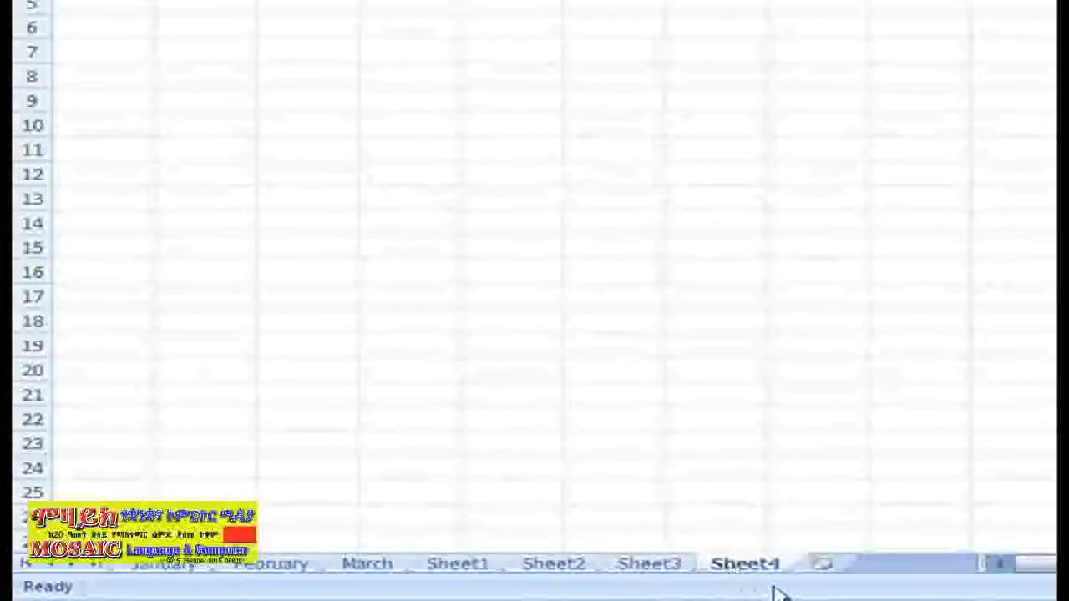
click(826, 568)
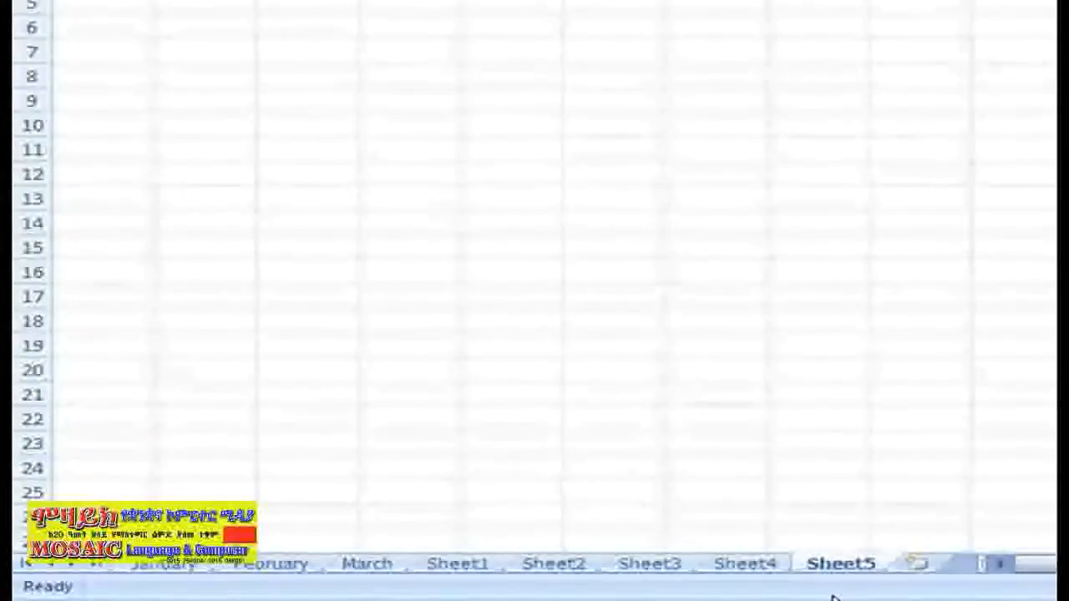
key(shift+F11)
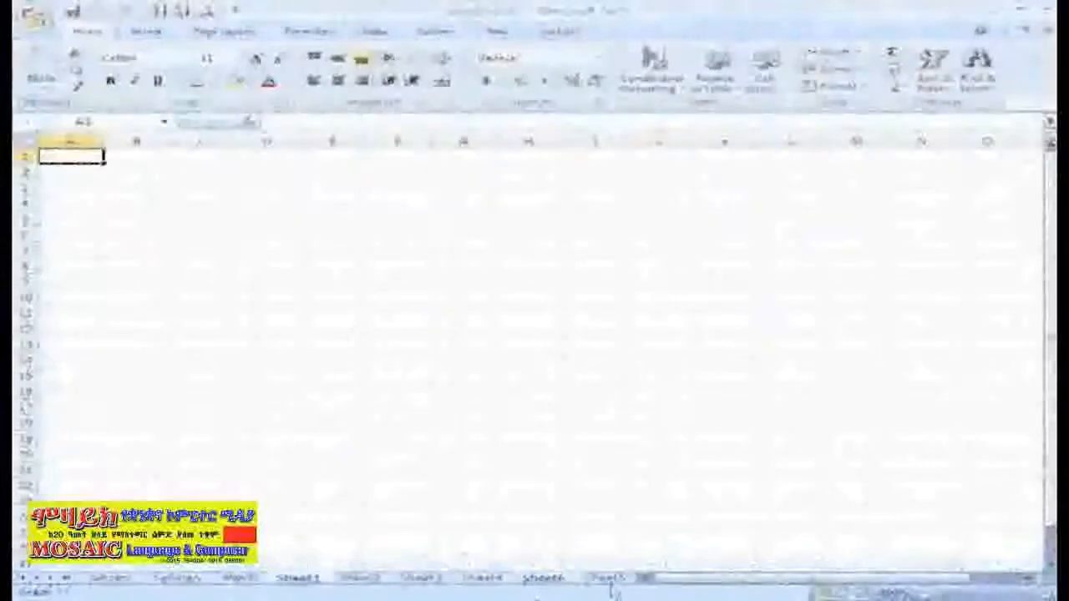
Step: Delete the surplus worksheets Sheet5 and Sheet6
right_click(610, 580)
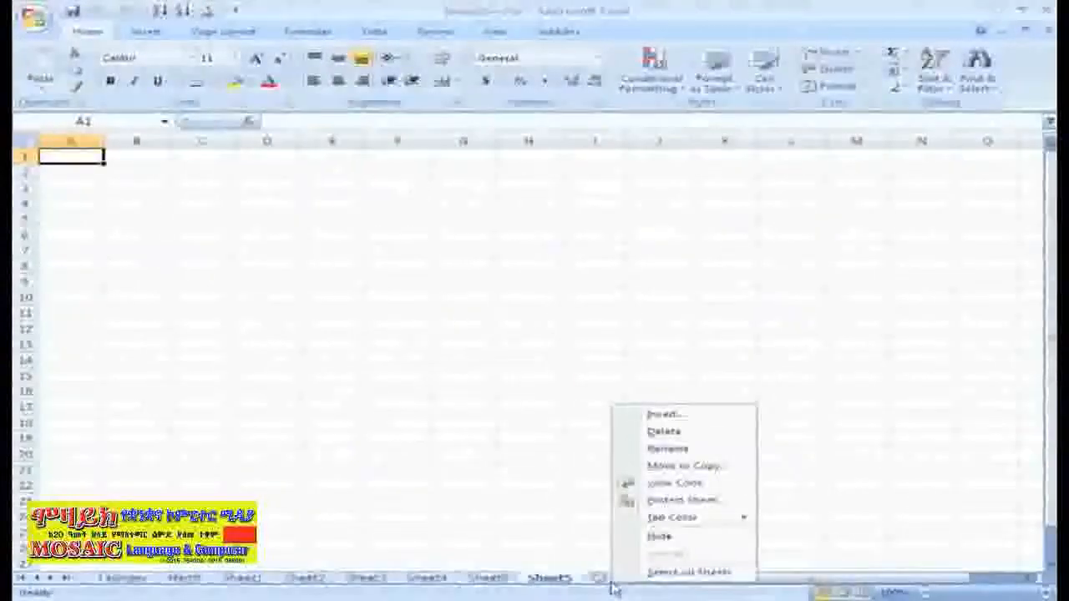
click(657, 433)
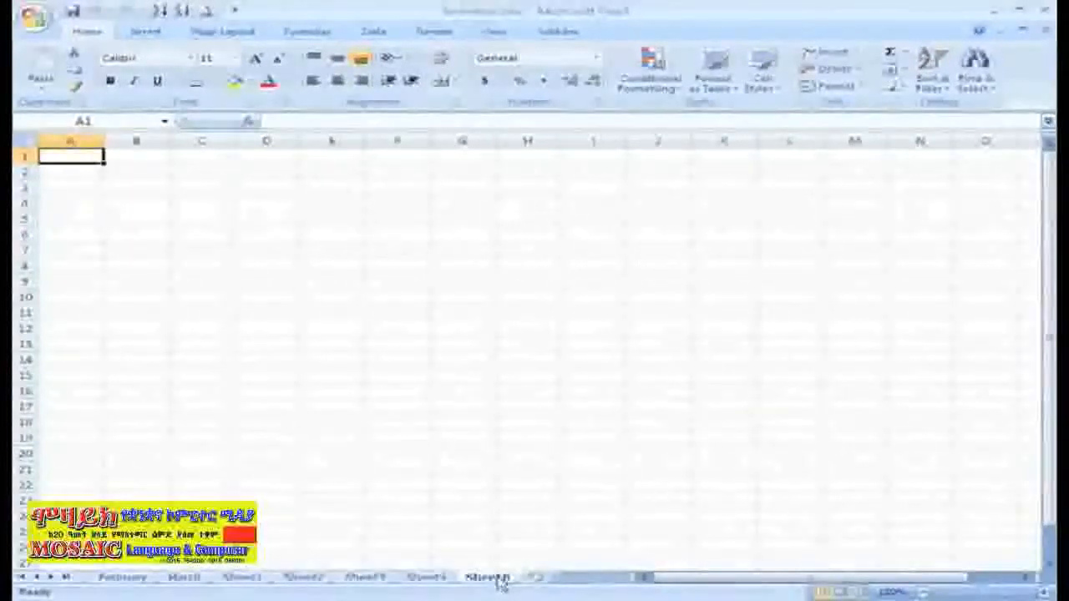
click(860, 73)
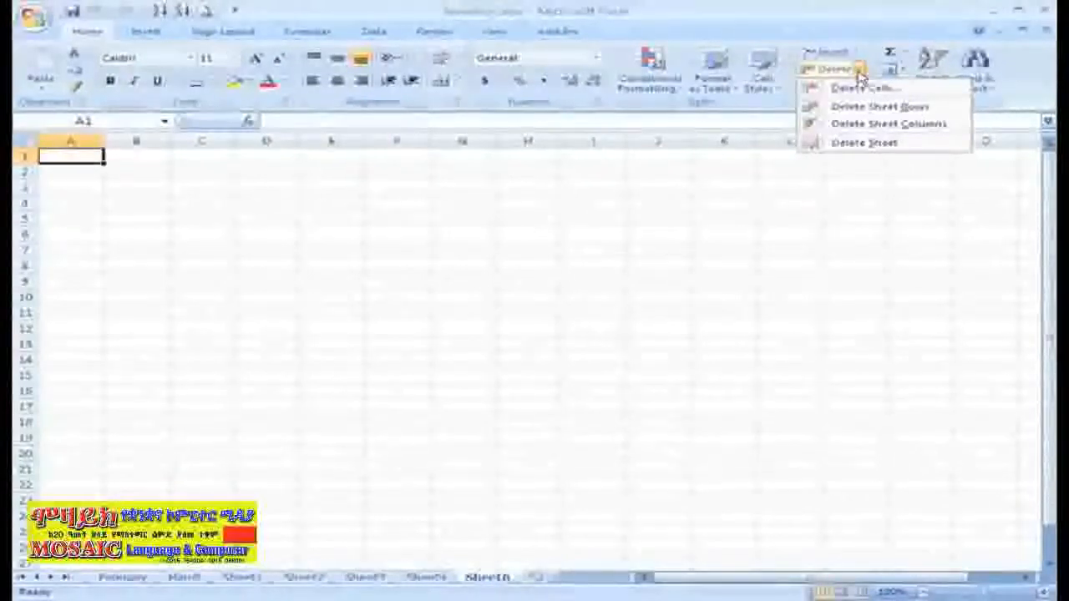
click(856, 143)
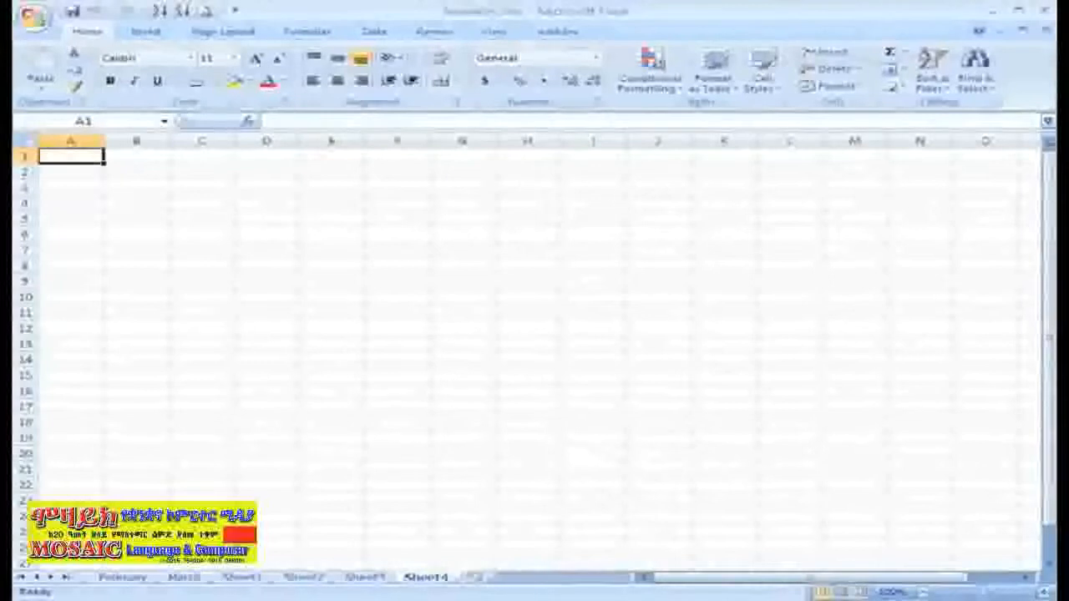
Step: Rename the new Sheet1 worksheet as April
click(239, 581)
right_click(238, 582)
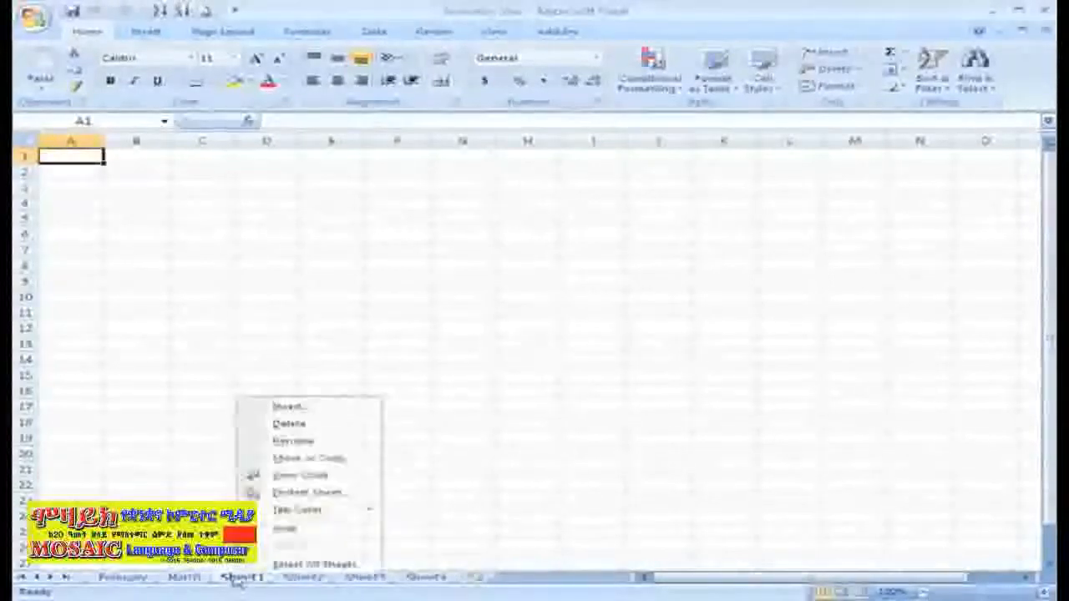
click(299, 438)
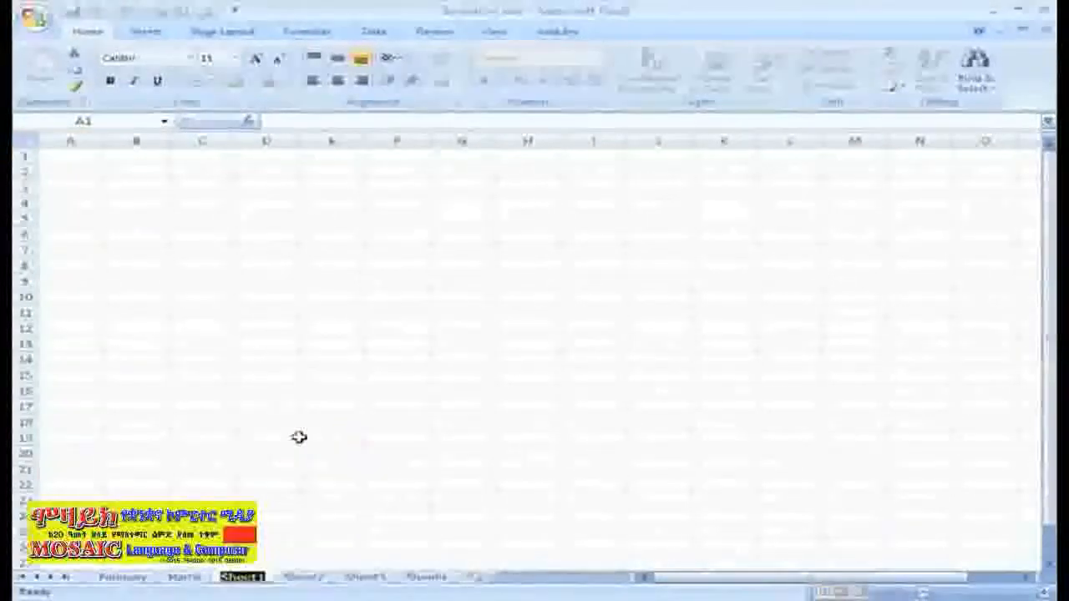
text(April)
key(Return)
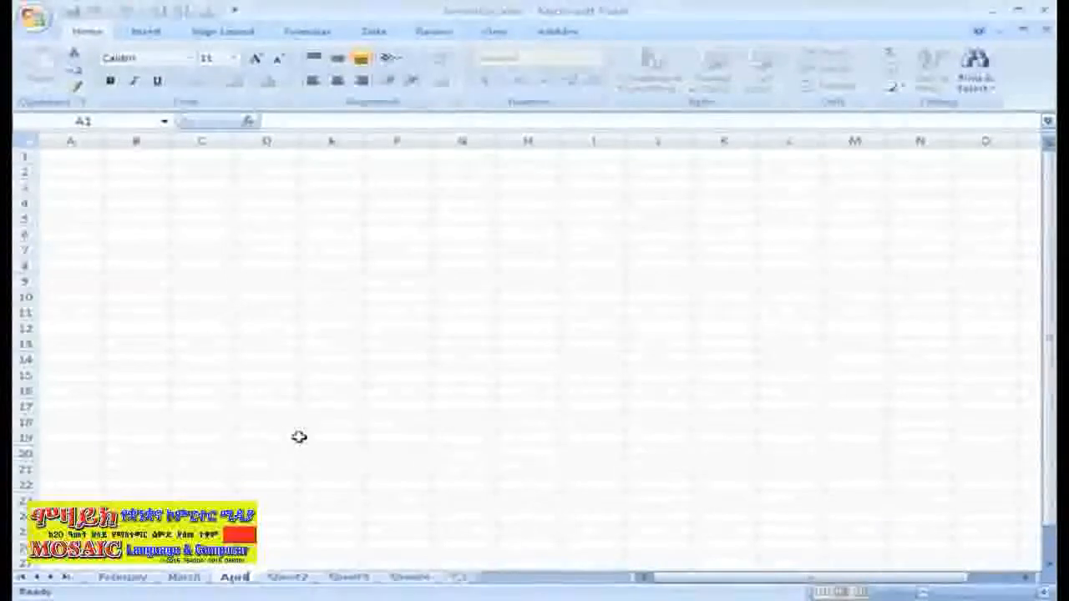
Step: Rename the new Sheet2 worksheet as May
right_click(288, 577)
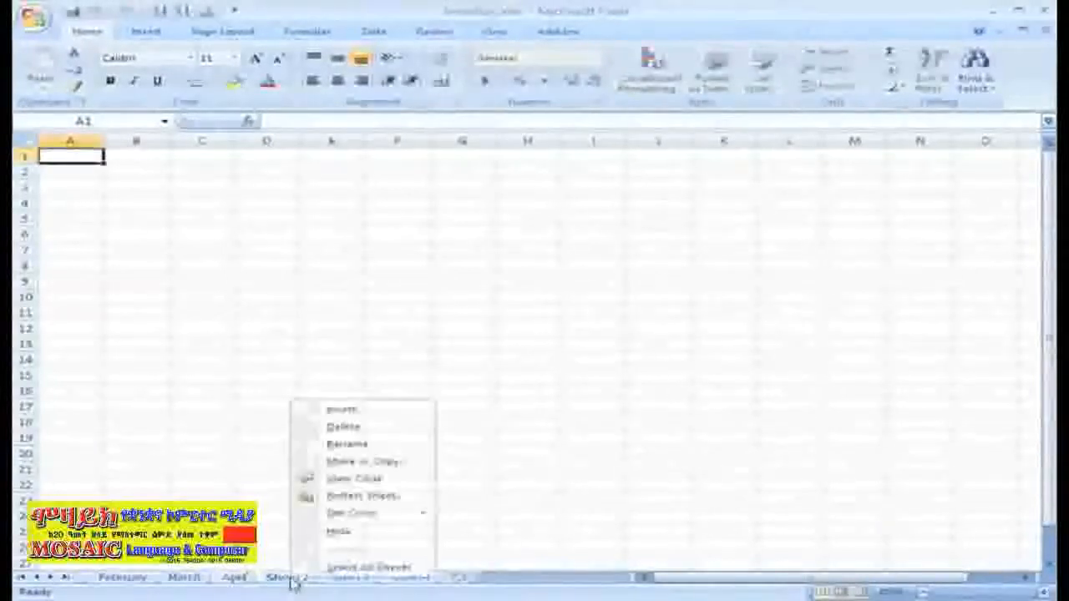
click(367, 447)
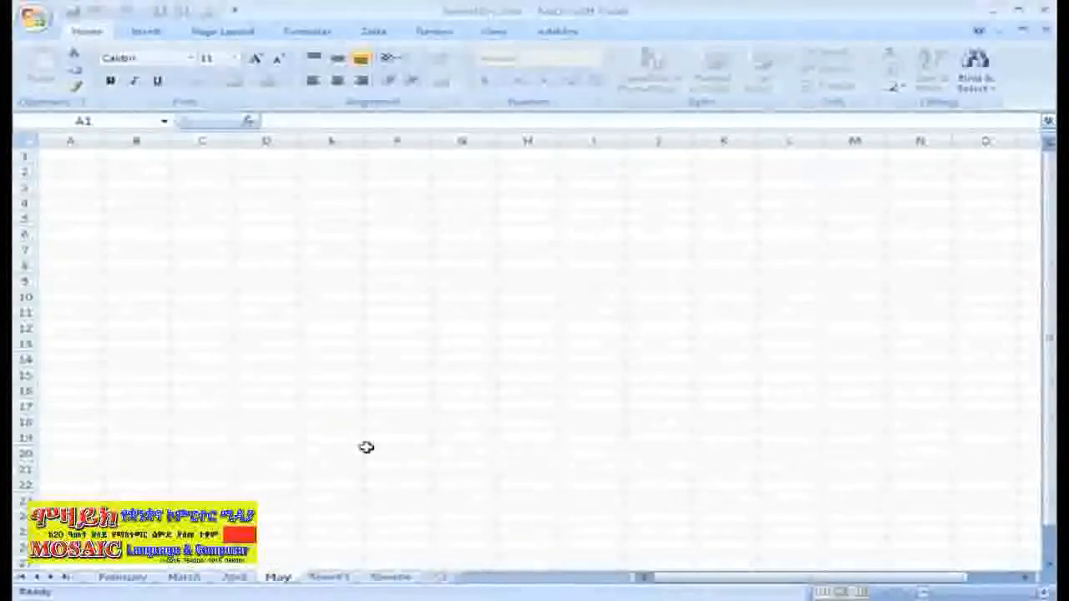
click(326, 578)
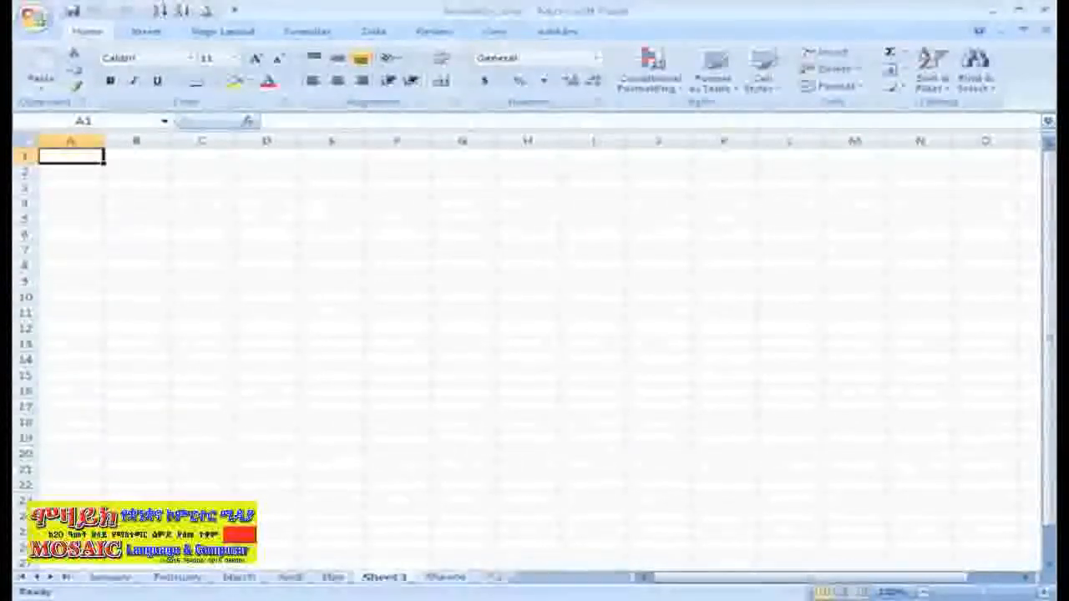
Step: Copy the entire contents of the January worksheet and paste them into February starting at cell A1
click(112, 578)
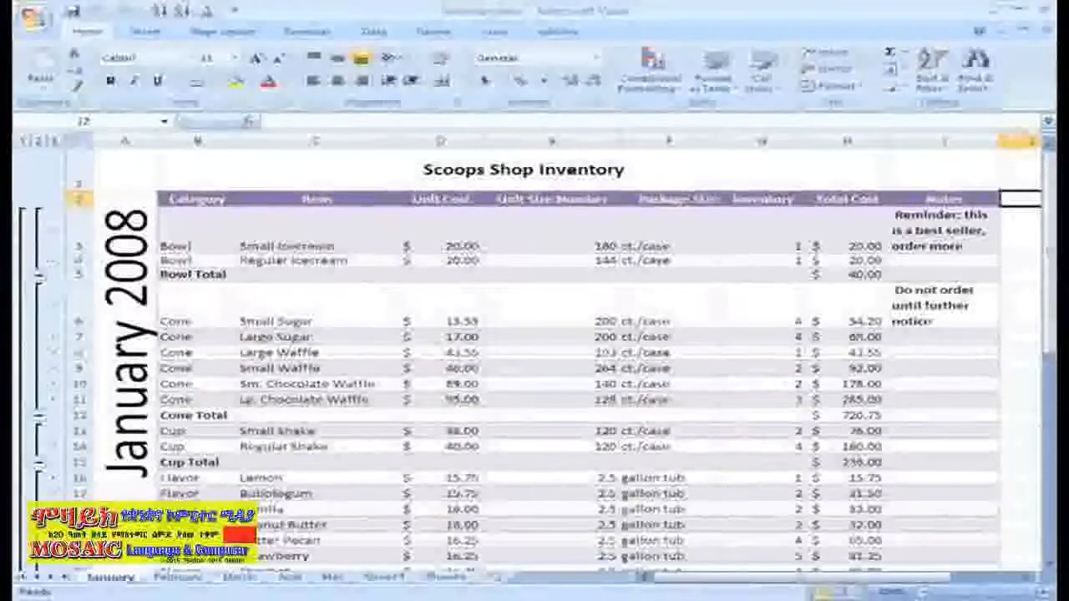
key(ctrl+a)
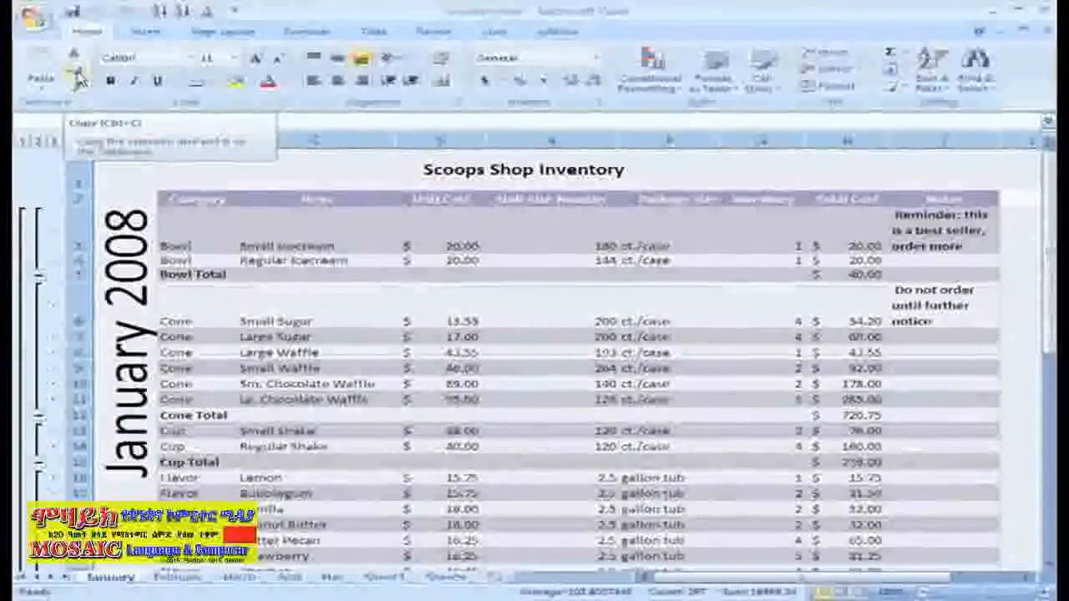
click(76, 79)
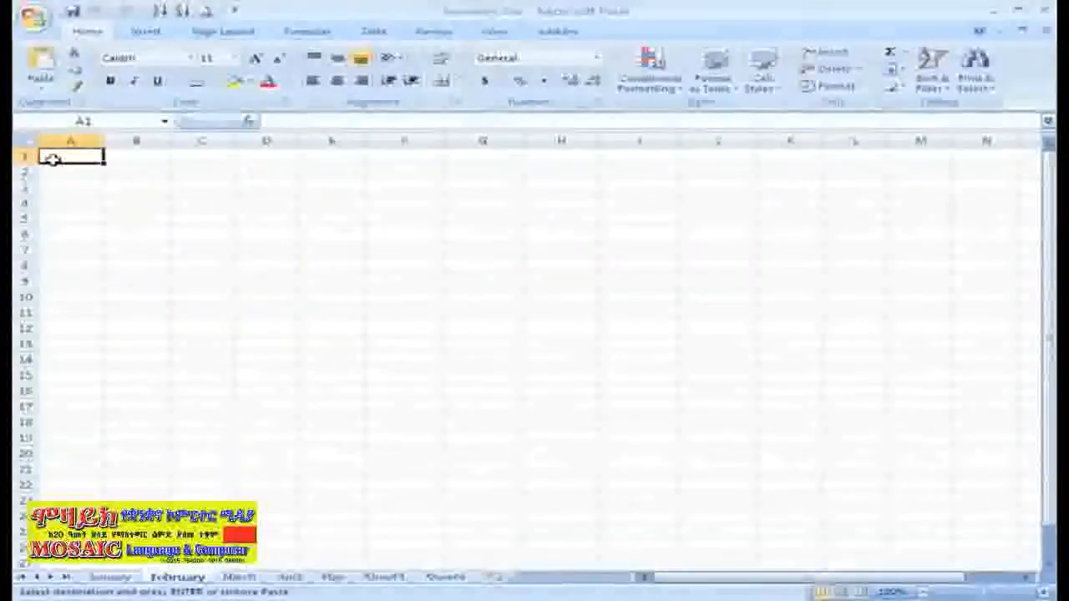
click(41, 80)
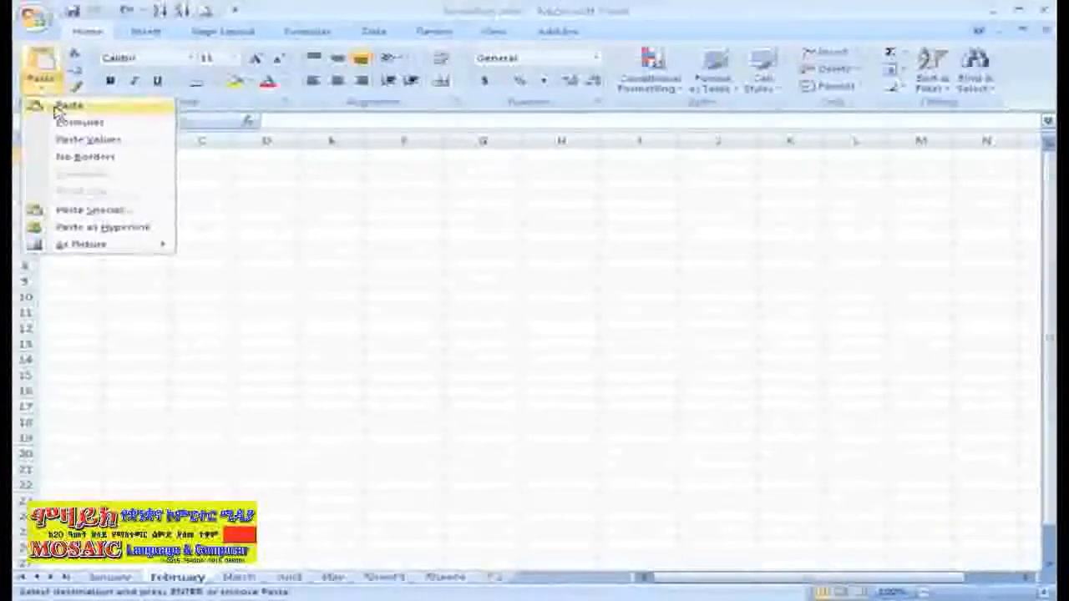
click(68, 106)
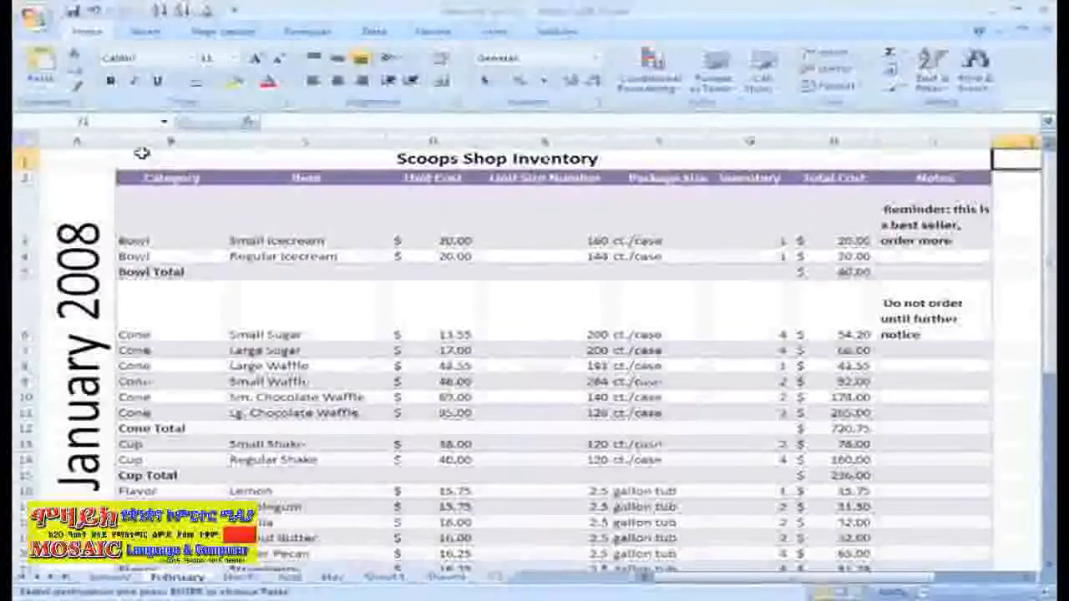
Step: Copy the title and heading rows B1:I2 from February and paste them at A1 on the grouped March, April and May worksheets
click(142, 153)
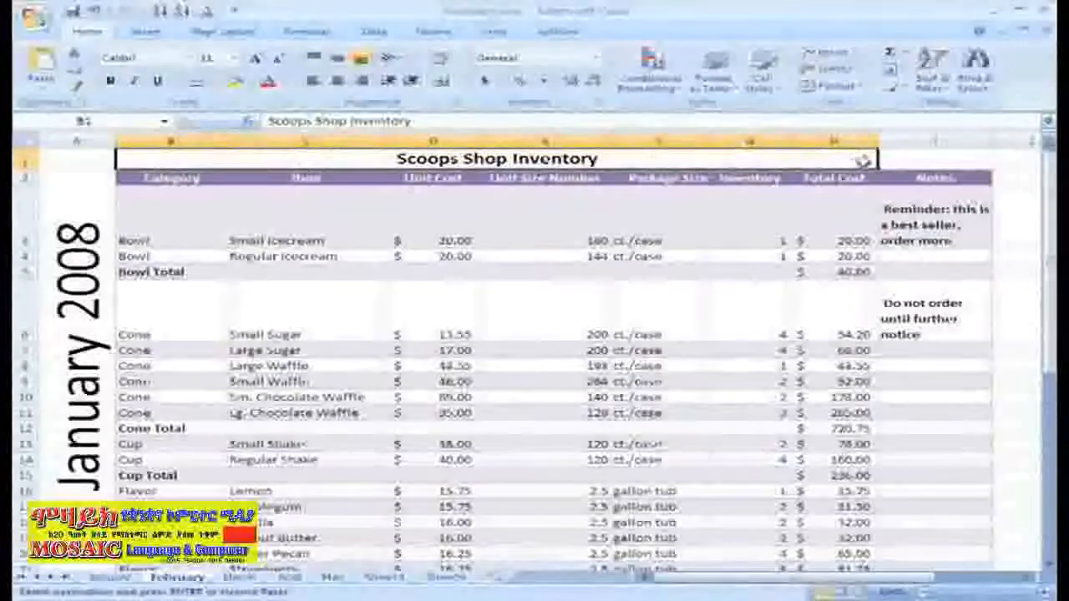
drag(933, 163, 930, 173)
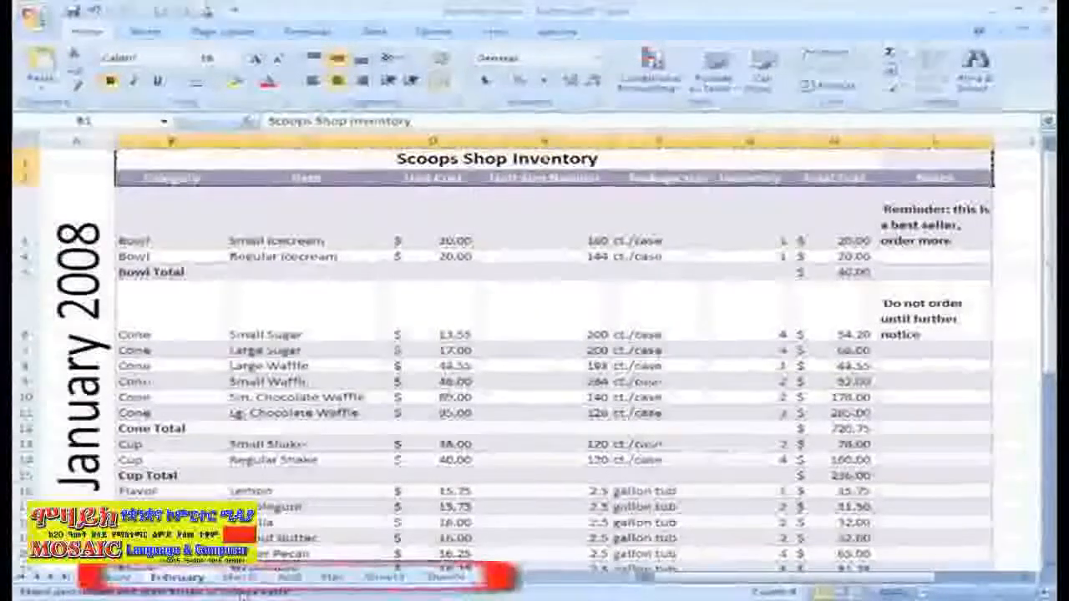
click(239, 577)
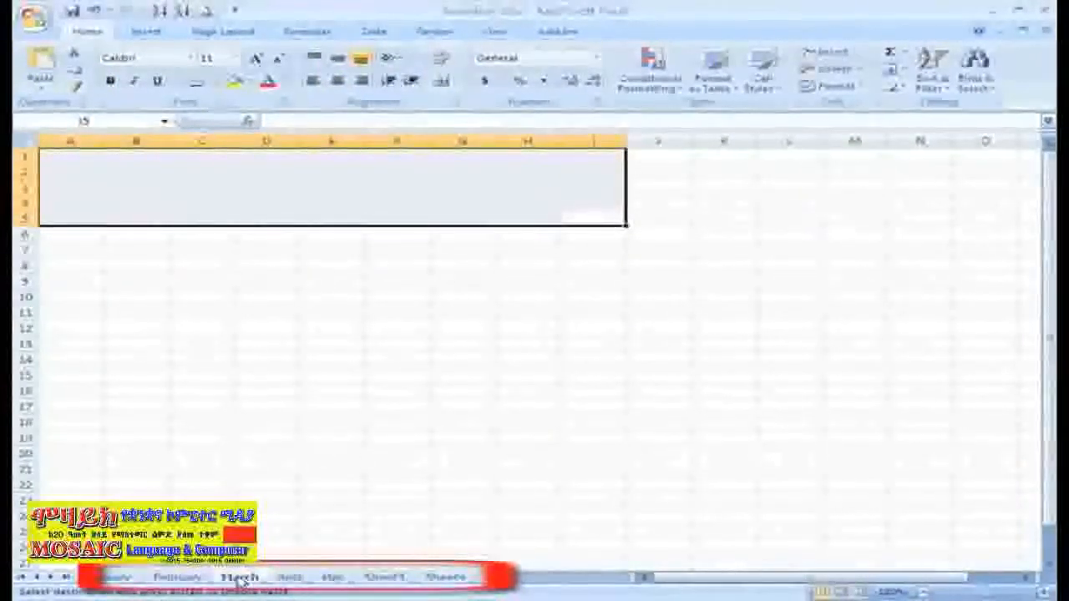
ctrl+click(334, 576)
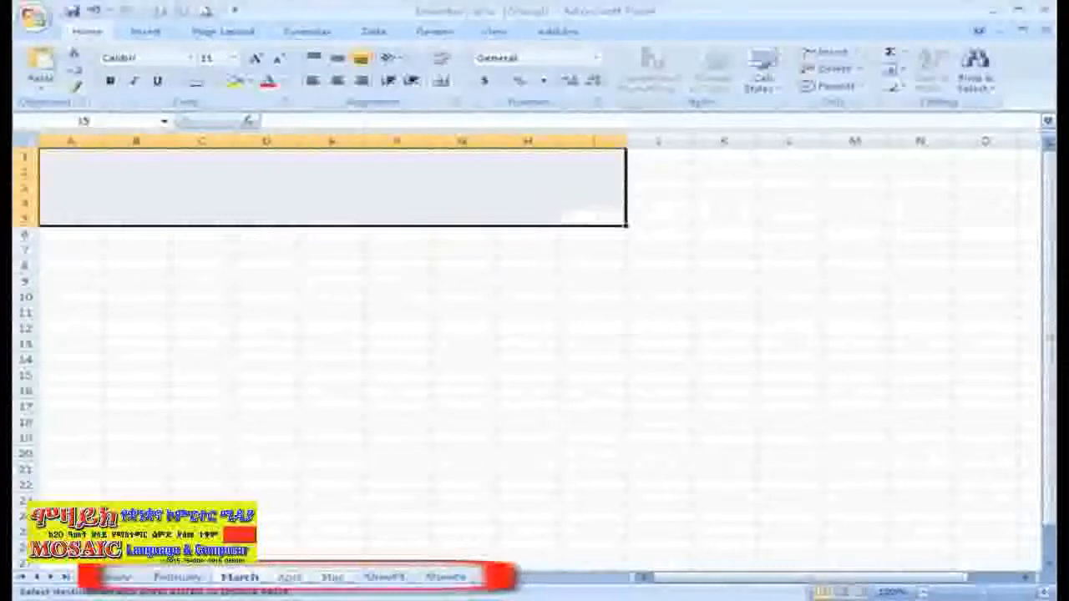
click(89, 154)
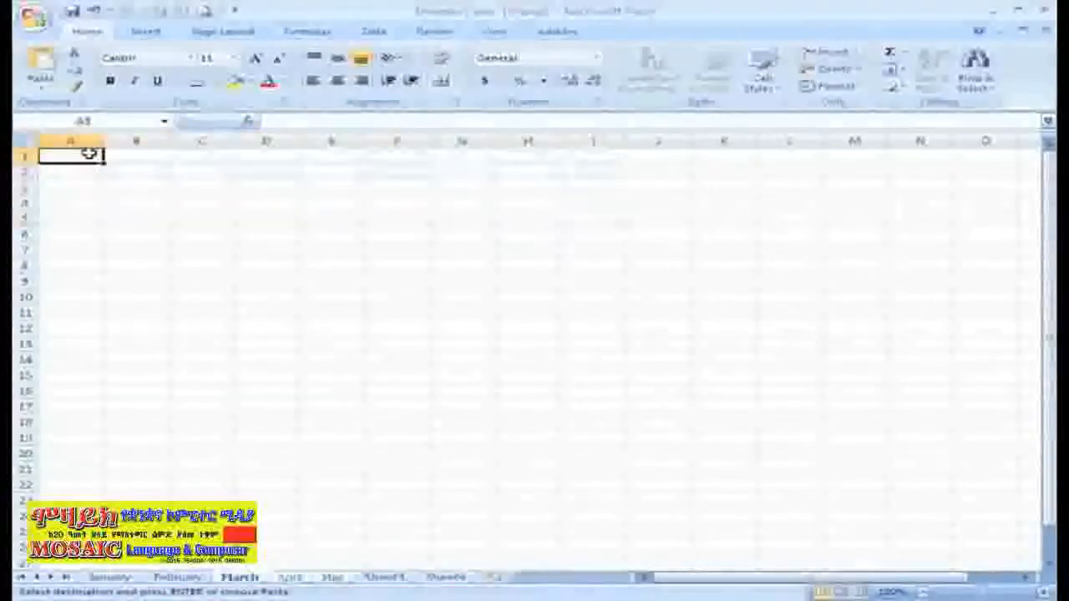
click(48, 70)
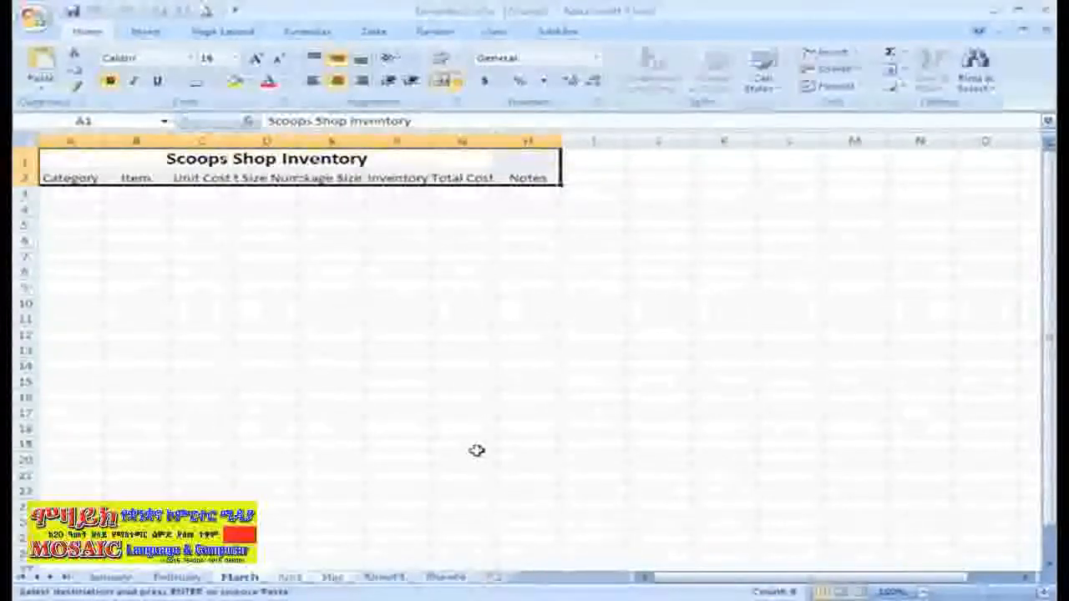
click(292, 578)
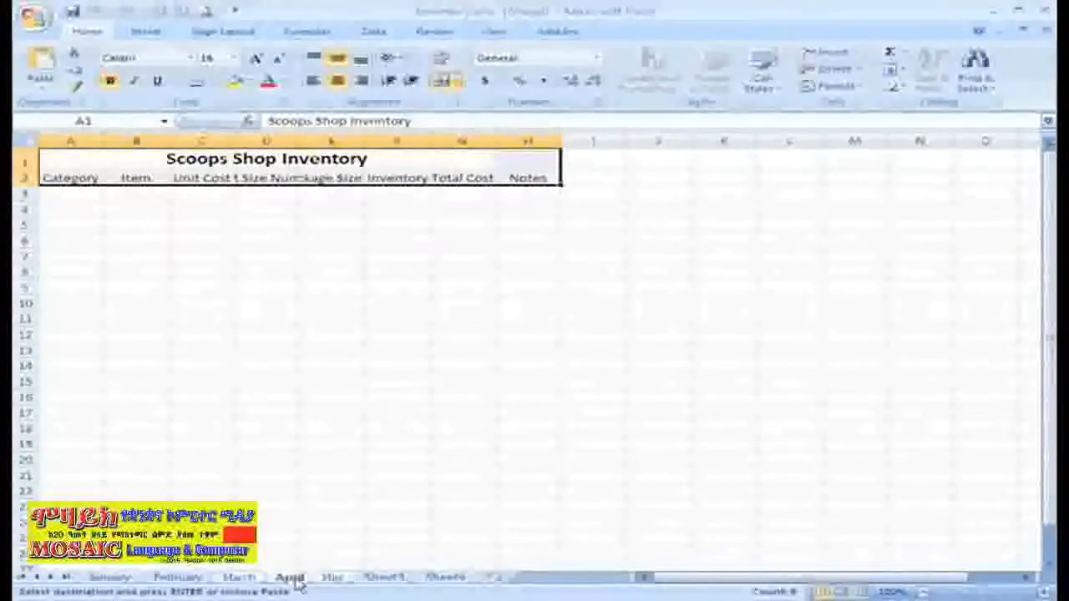
click(333, 579)
click(299, 582)
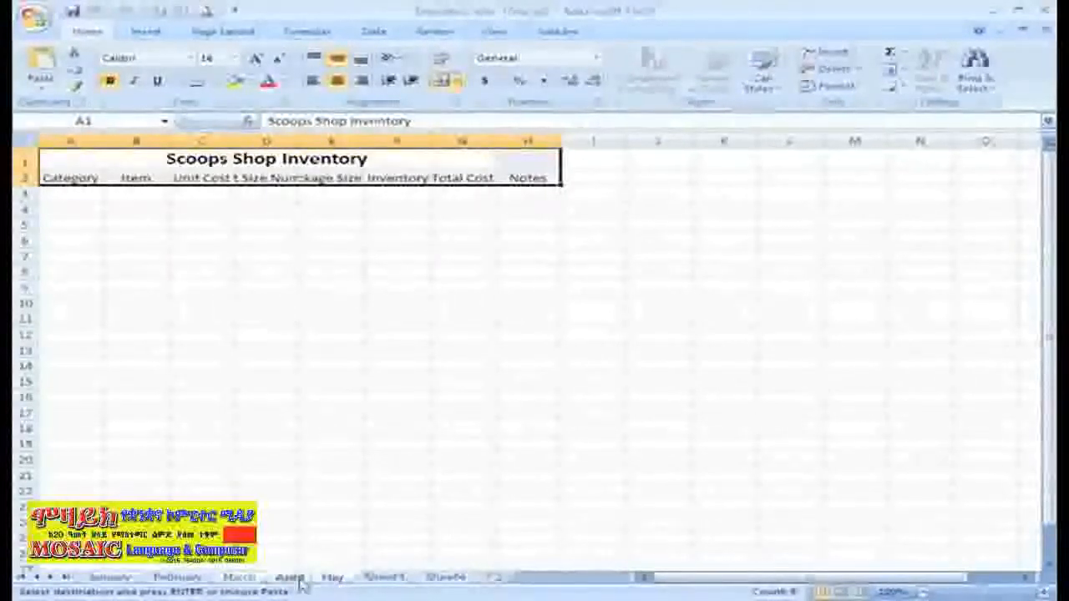
click(239, 578)
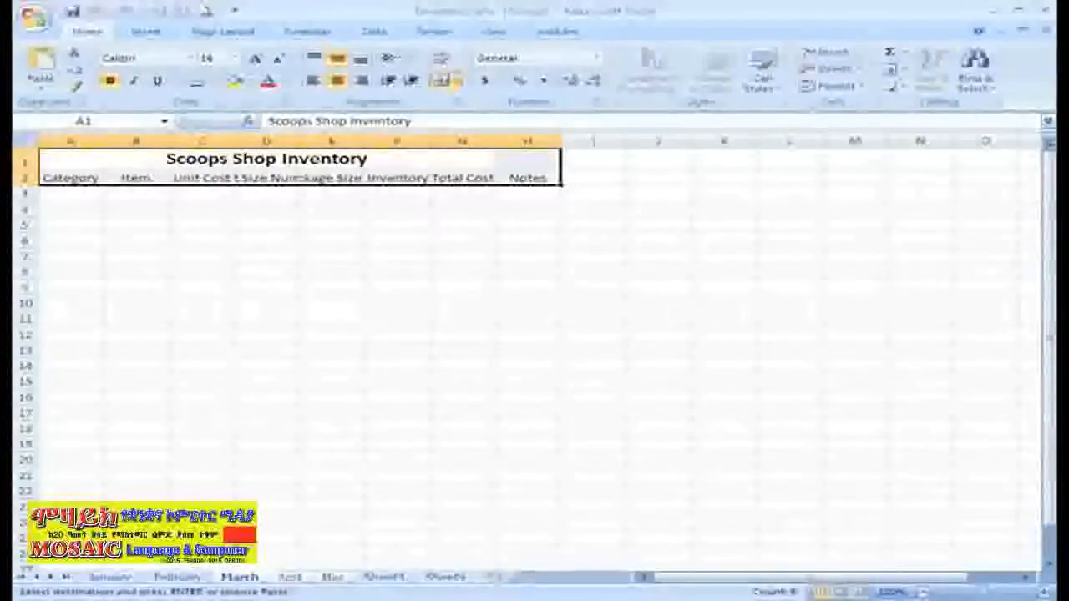
Step: Change the title in A1 to 2008 Scoops Shop Inventory on the grouped March, April and May worksheets
double_click(162, 159)
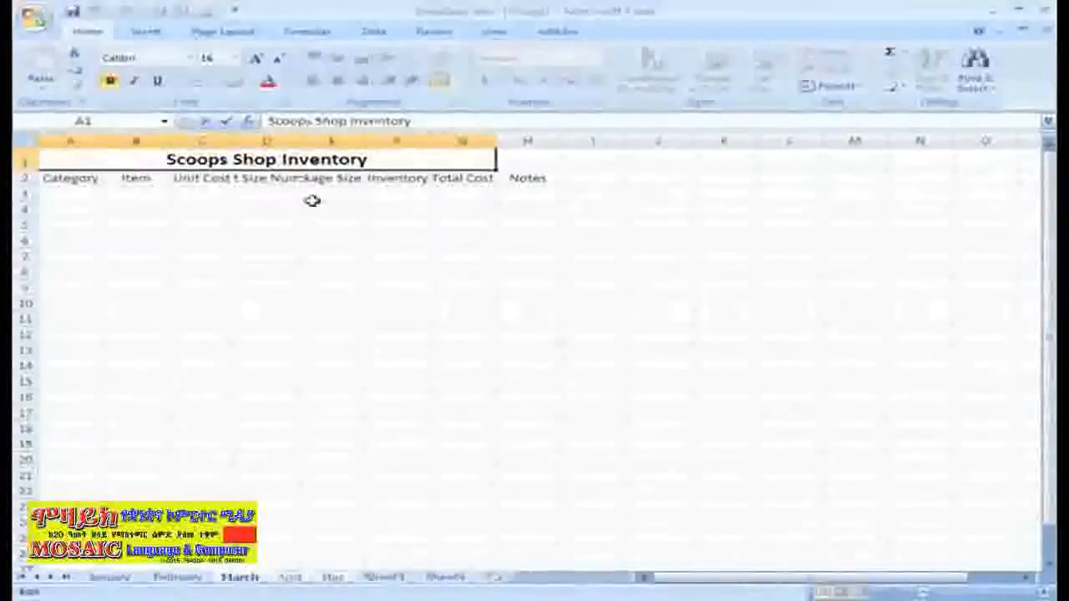
text(2008)
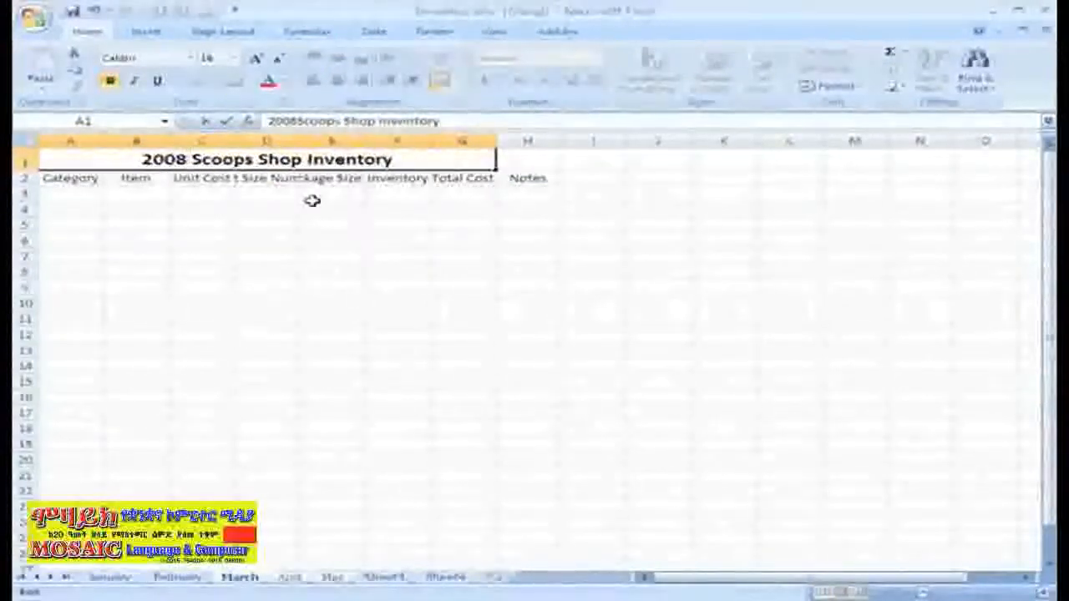
click(298, 581)
click(339, 582)
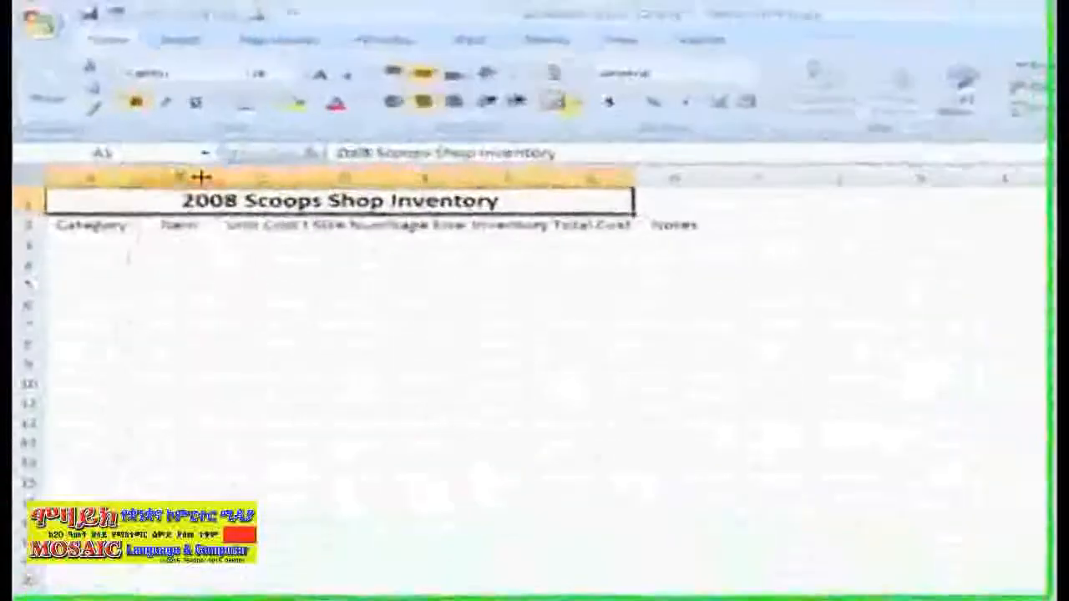
Step: Widen columns C to F to fit their headings on the grouped worksheets, and ungroup the sheets
drag(310, 177, 368, 178)
drag(451, 180, 550, 182)
drag(634, 182, 690, 181)
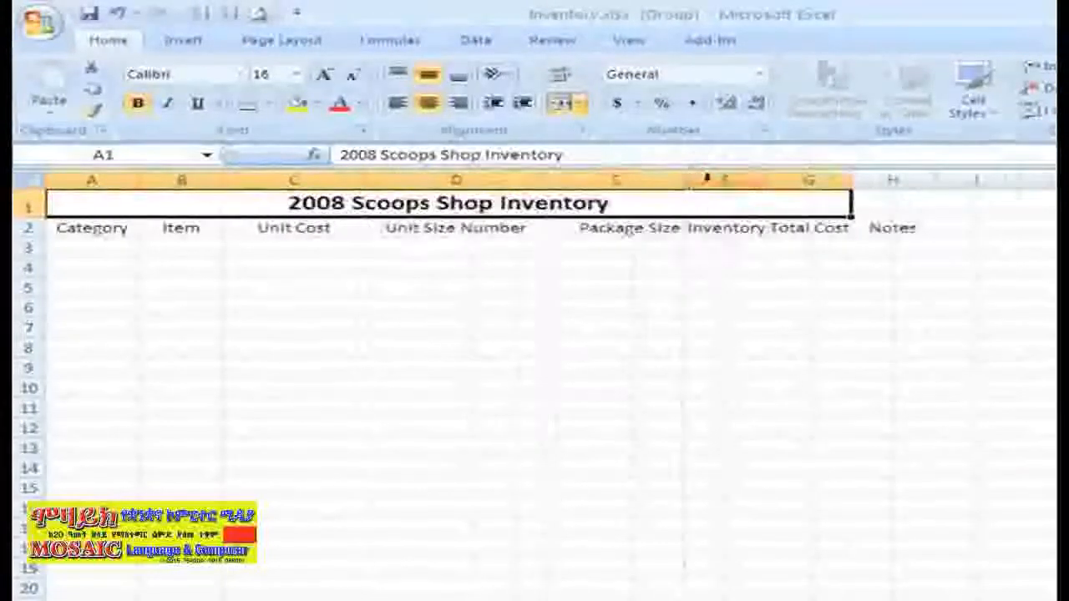
drag(765, 179, 809, 179)
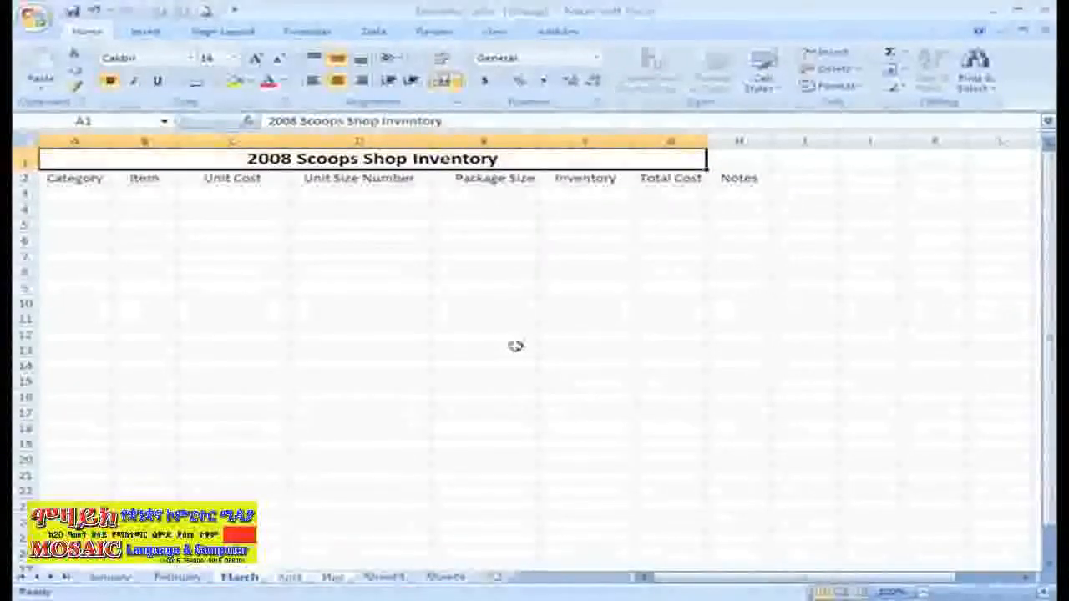
right_click(261, 578)
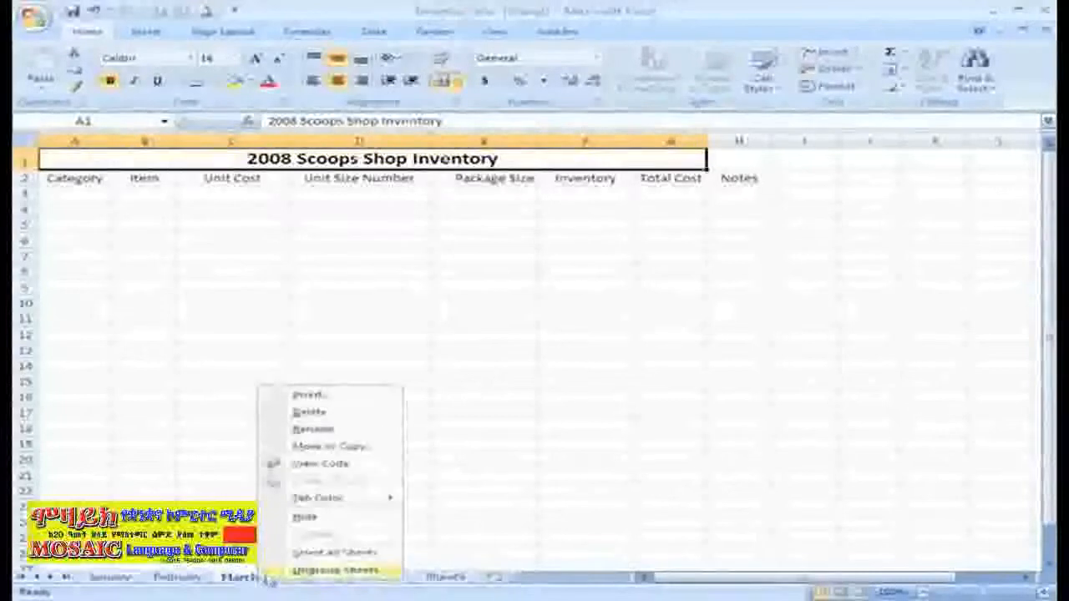
click(283, 569)
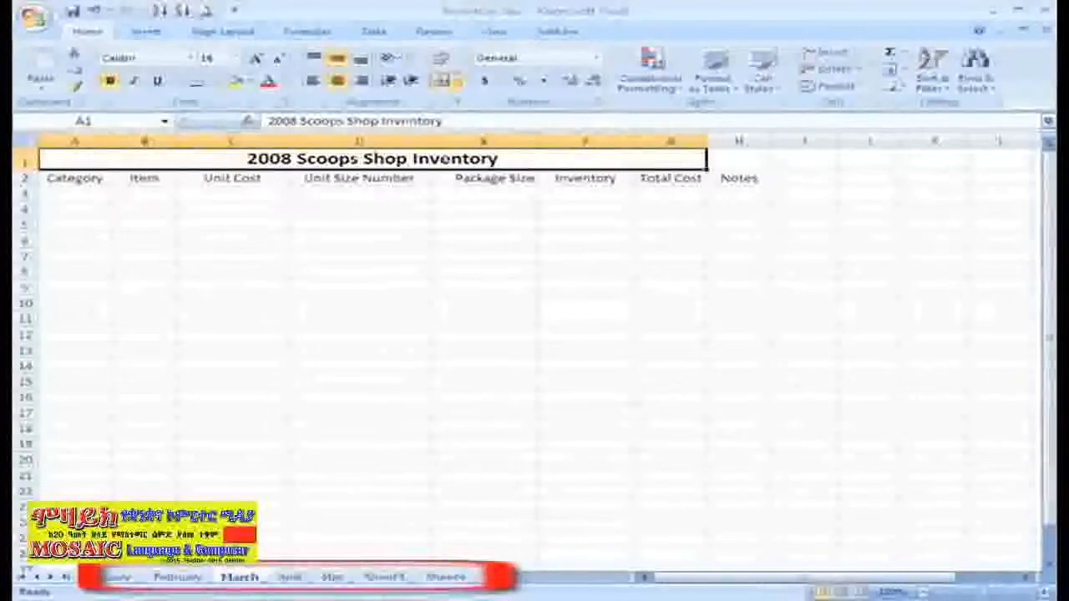
Step: Group the May and March worksheets, change the A2 heading to Group, and check the heading on April
click(326, 580)
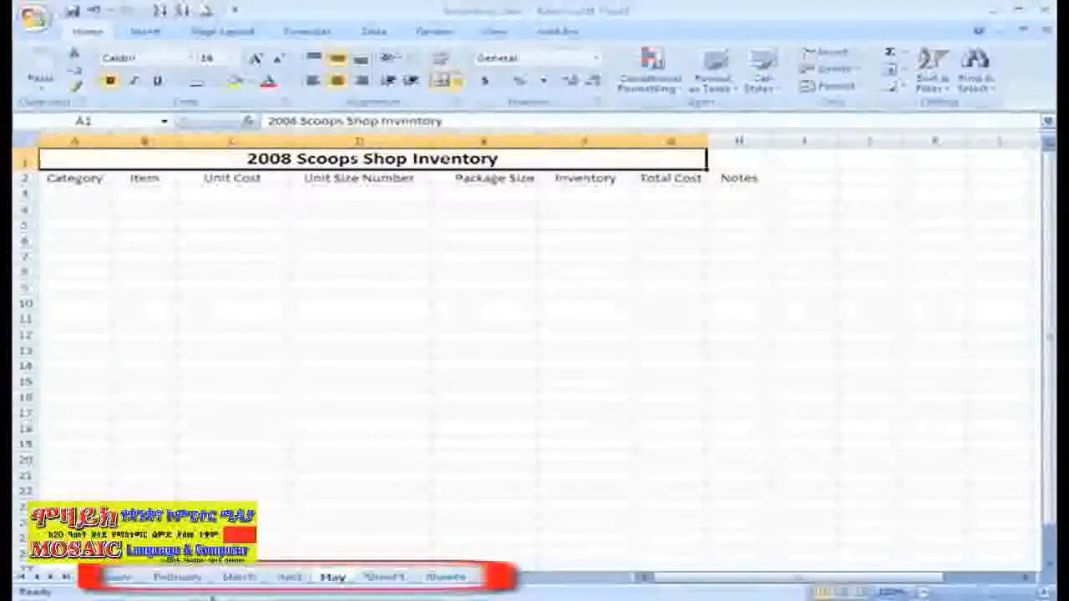
shift+click(237, 577)
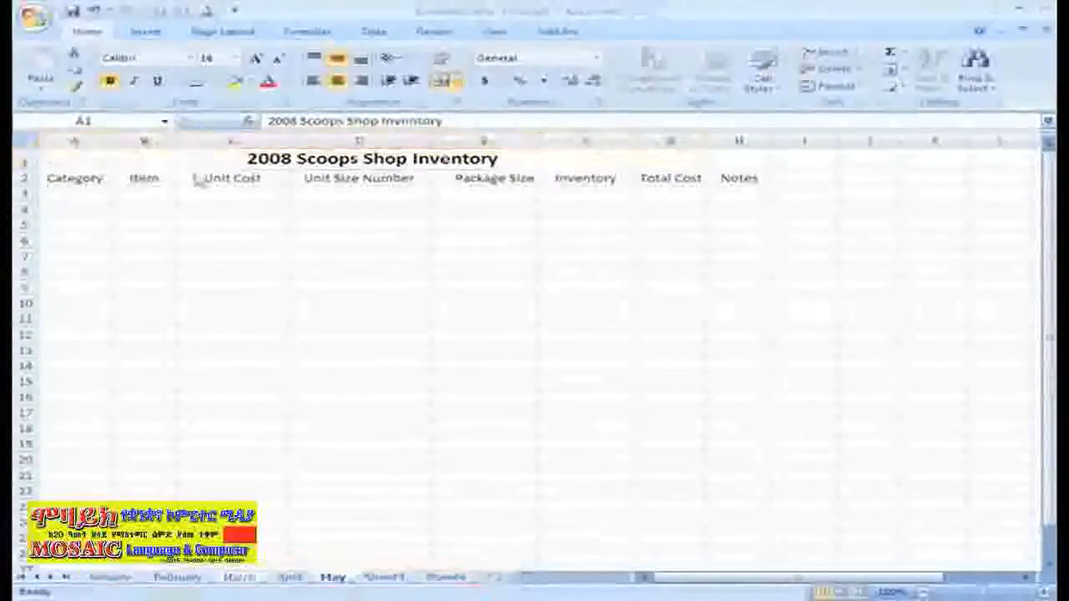
double_click(102, 177)
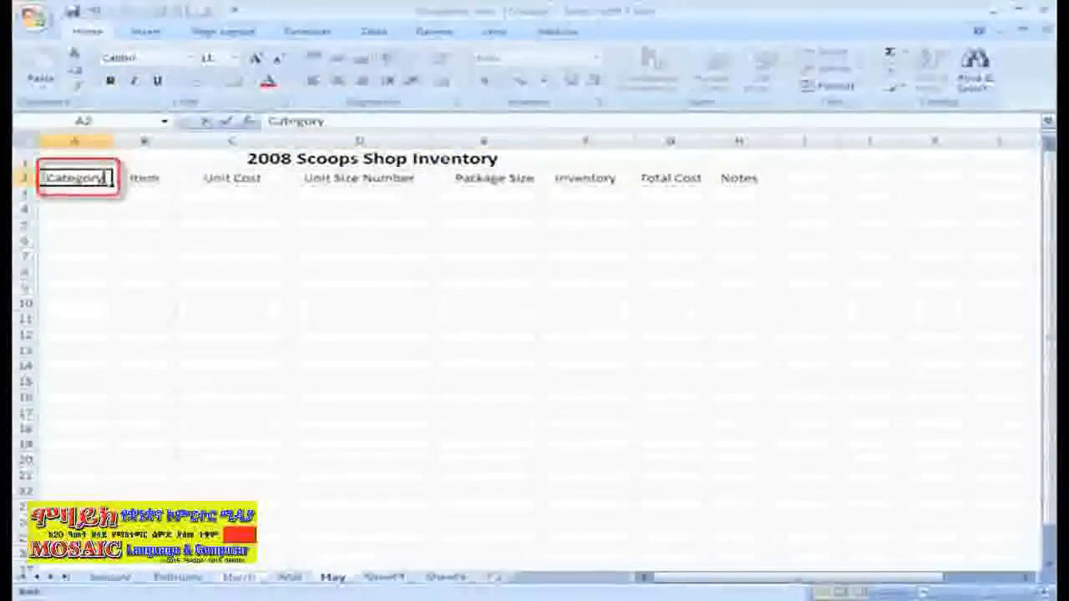
double_click(106, 178)
text(Group)
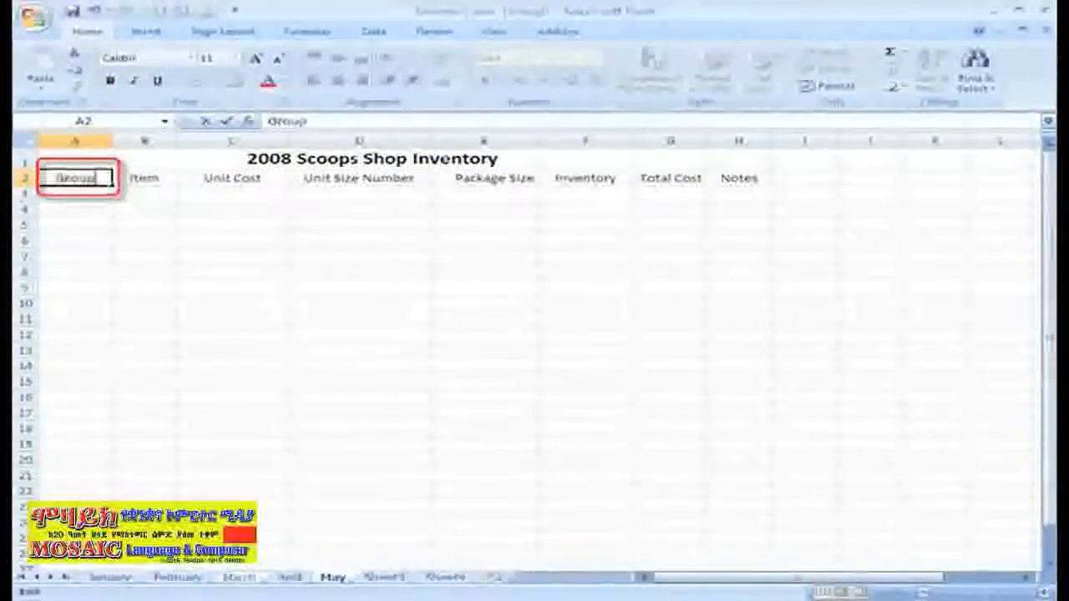
click(76, 223)
click(289, 577)
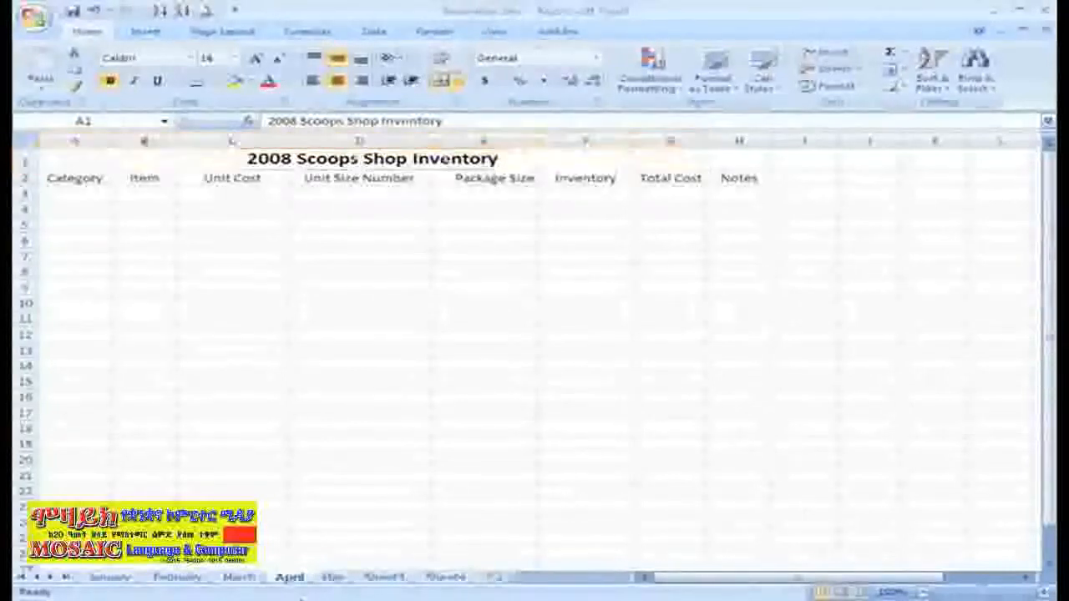
Step: Select B3:I3 on the January worksheet and freeze the panes at that selection
click(304, 7)
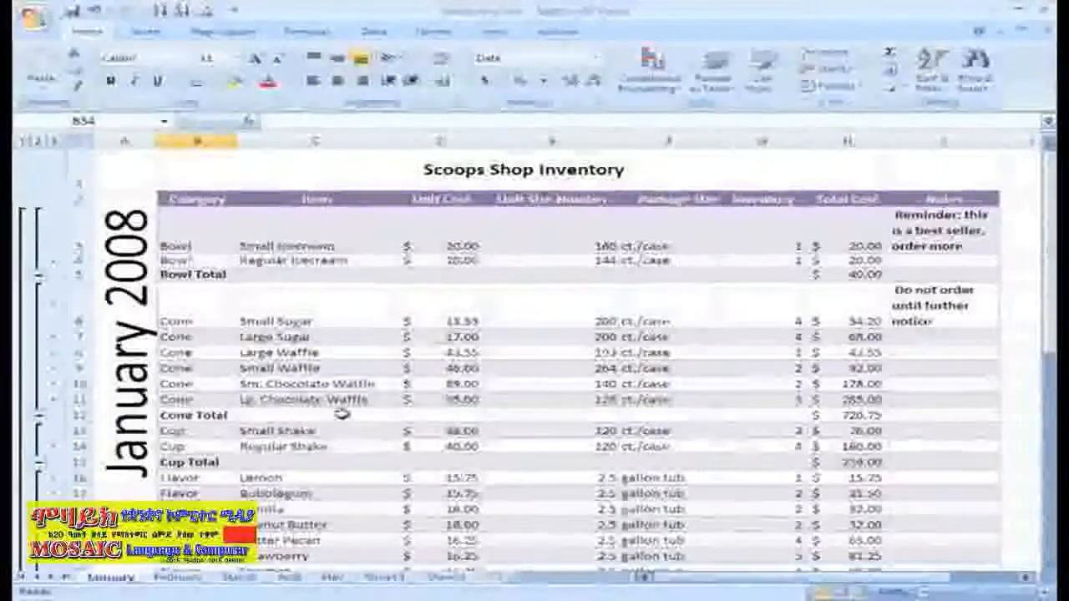
click(182, 238)
drag(182, 238, 914, 235)
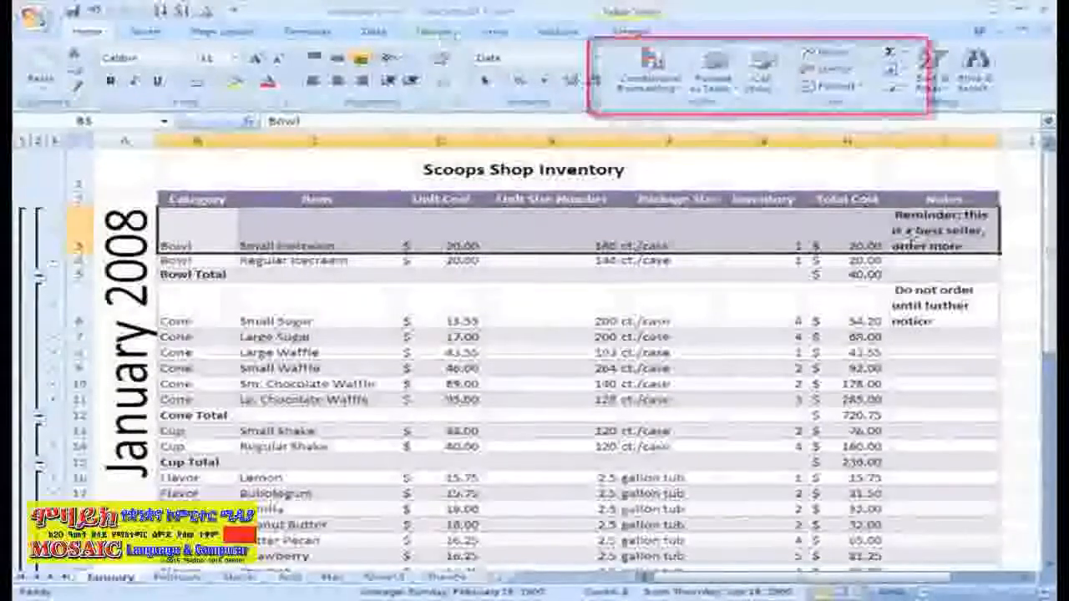
click(492, 31)
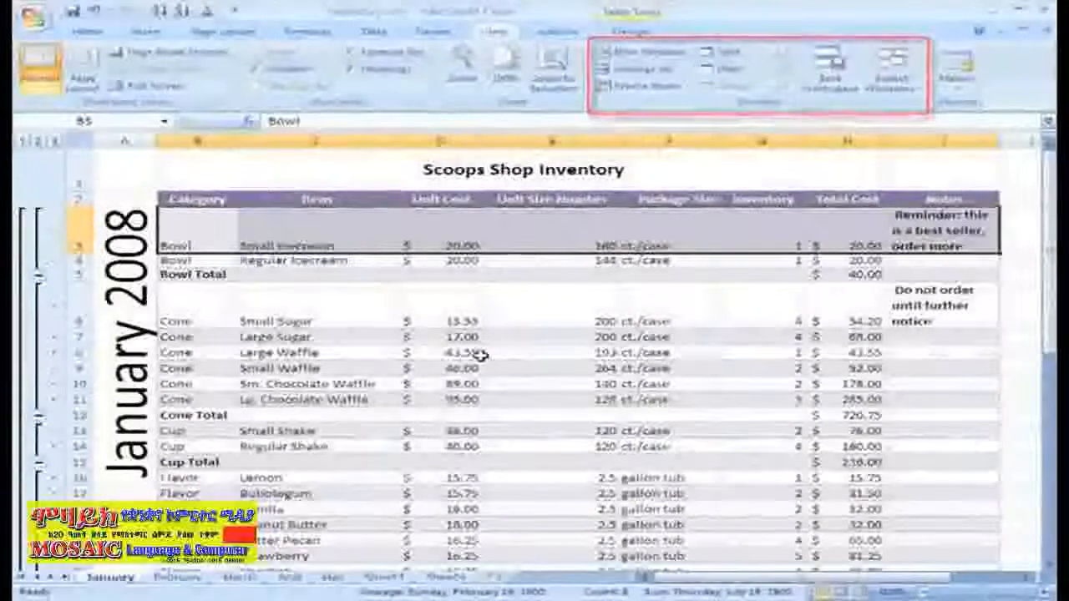
click(690, 86)
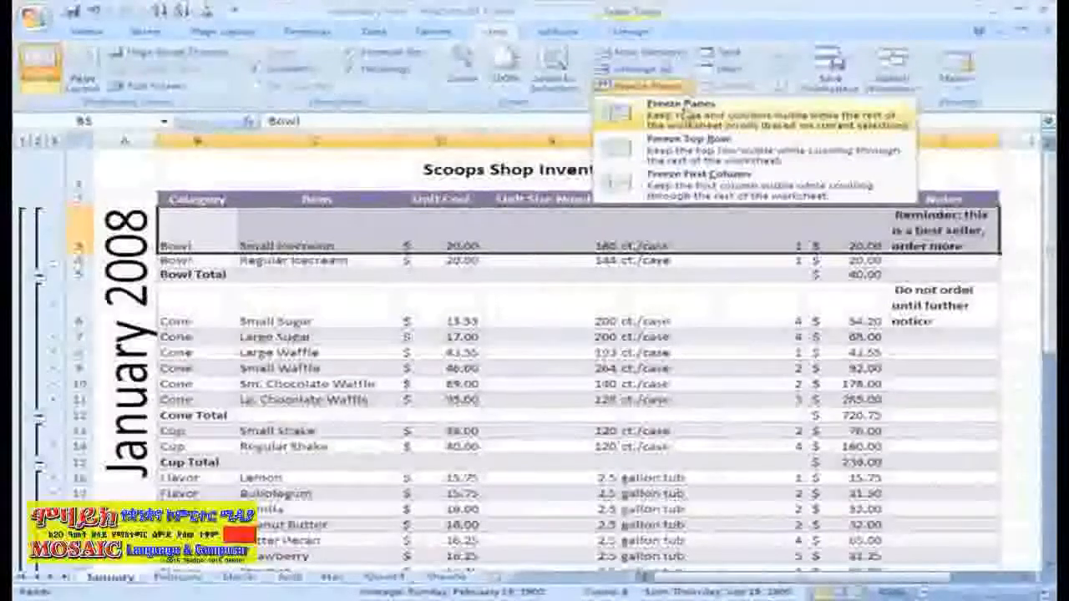
click(683, 113)
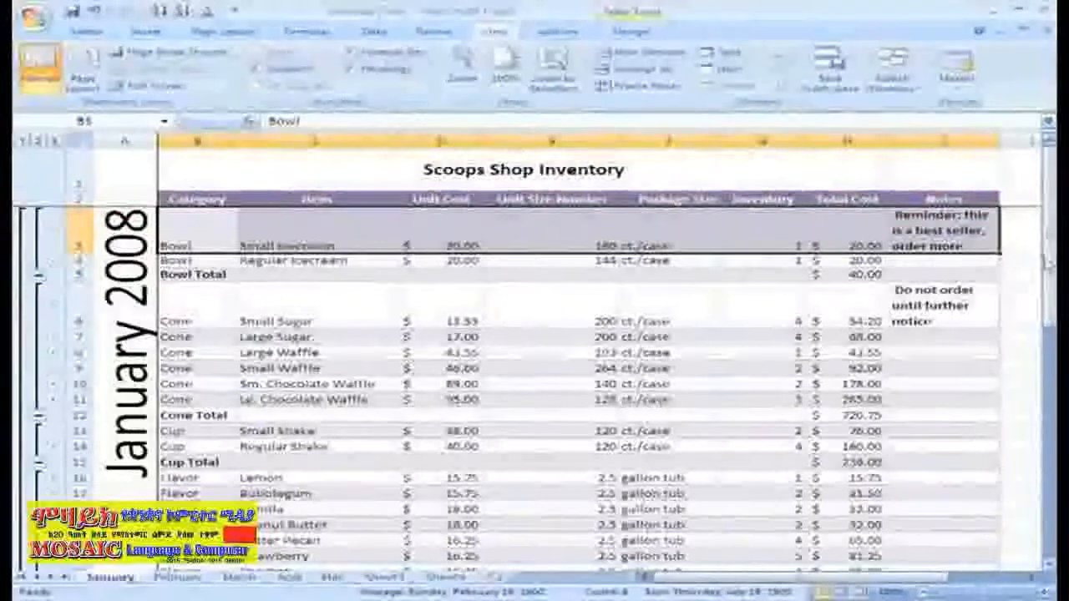
Step: Scroll down January to check the frozen heading rows, and unfreeze the panes
mouse_move(1051, 266)
mouse_down()
mouse_move(1050, 344)
mouse_move(1031, 363)
mouse_move(1026, 426)
mouse_move(1042, 463)
mouse_move(1033, 263)
mouse_up()
click(676, 87)
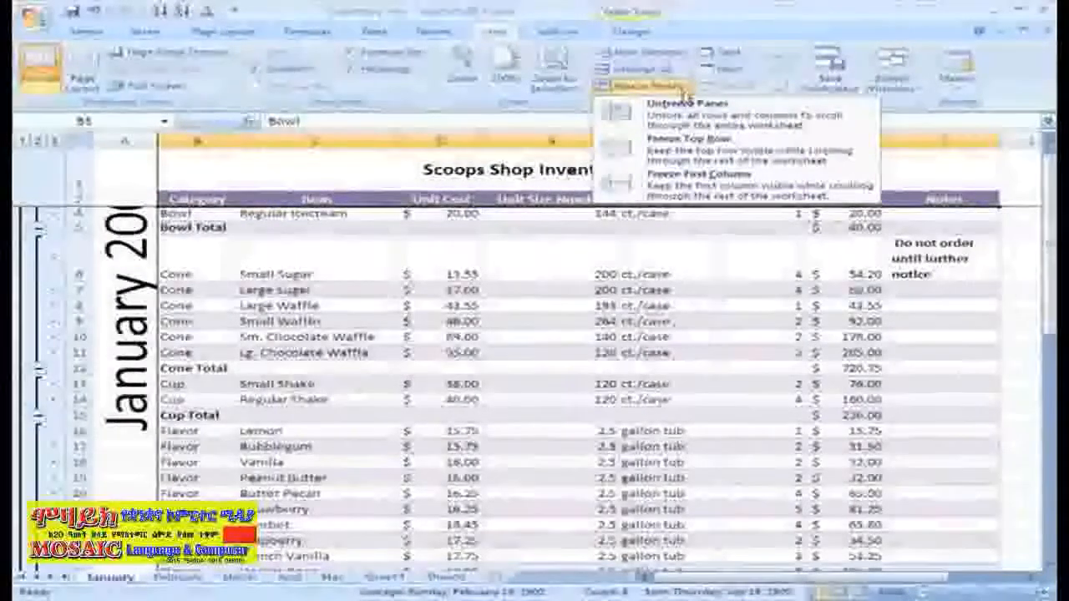
click(689, 113)
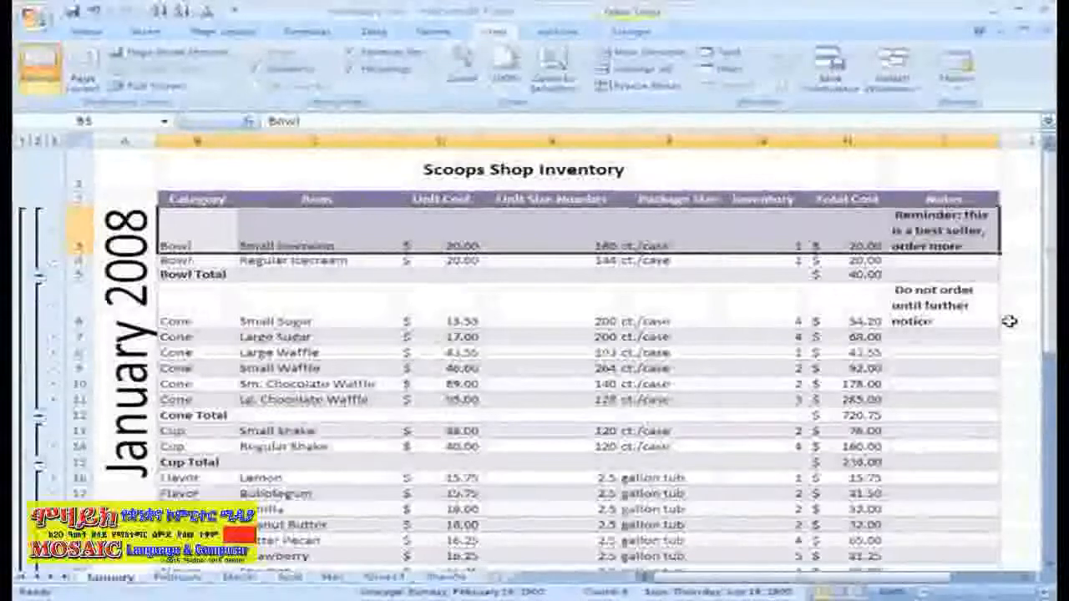
Step: Select column C on the January worksheet, freeze the panes there, and scroll sideways to check the frozen columns
click(272, 220)
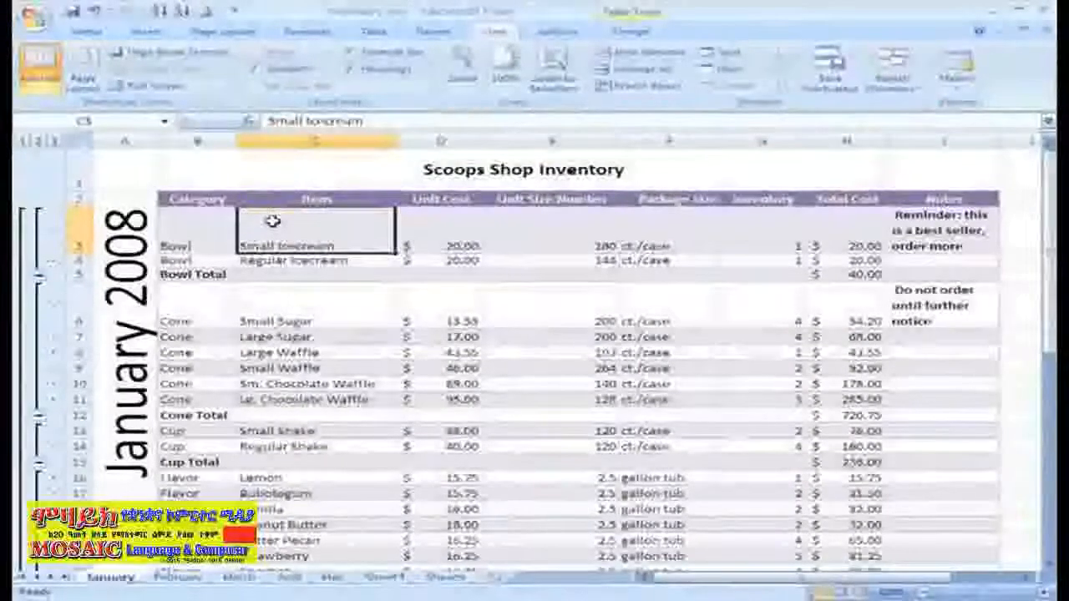
click(287, 140)
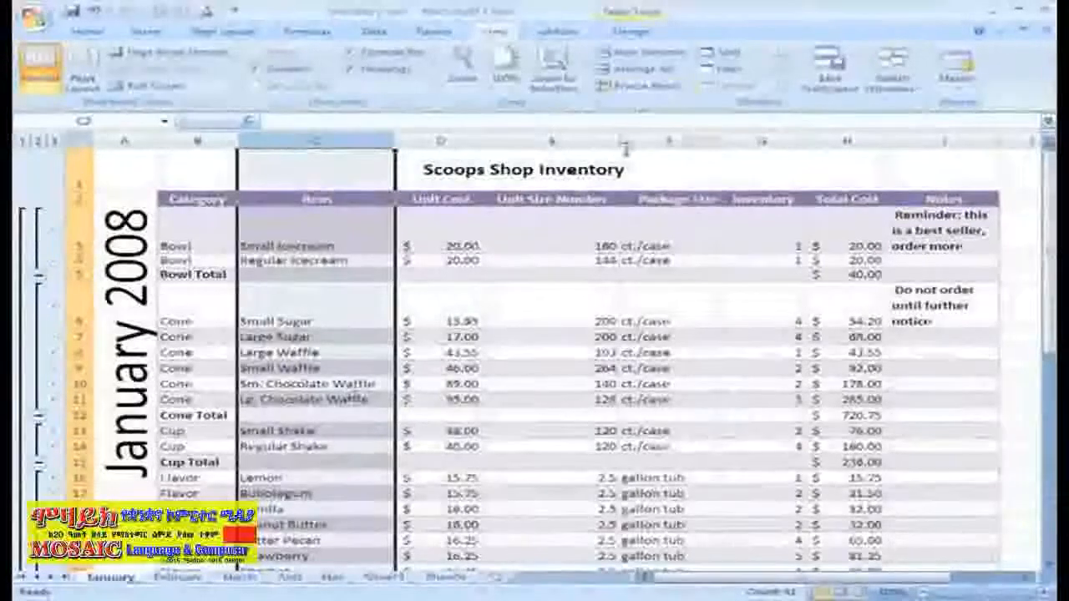
click(655, 87)
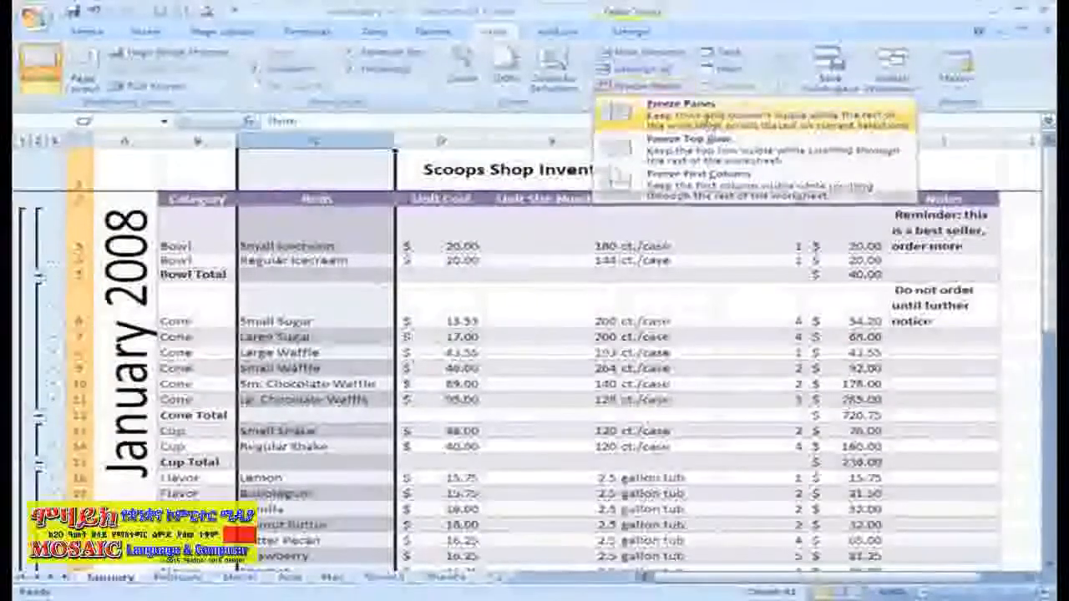
click(706, 117)
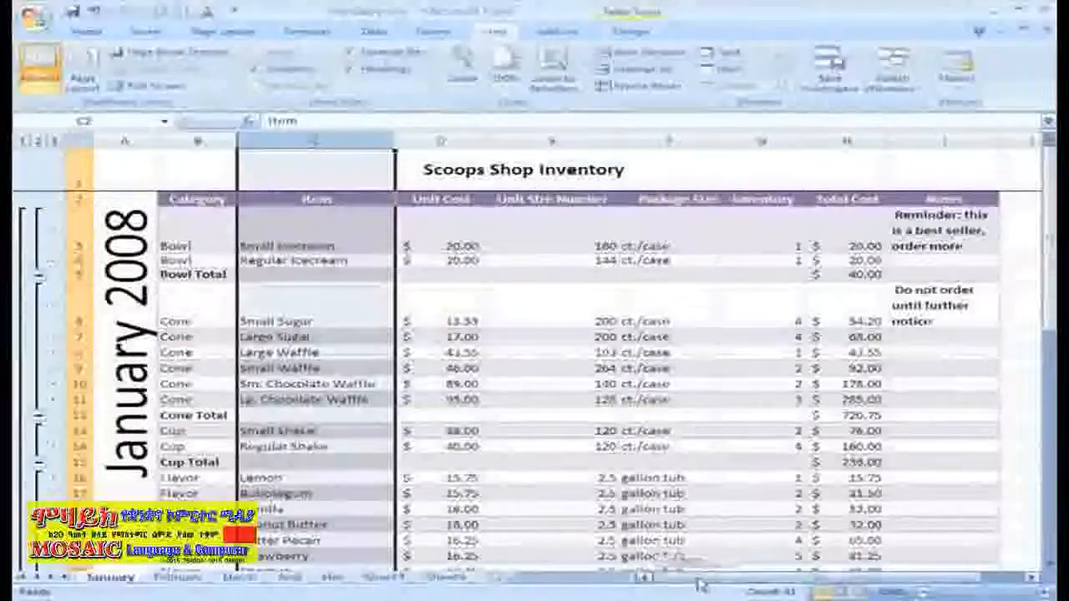
drag(702, 577, 755, 582)
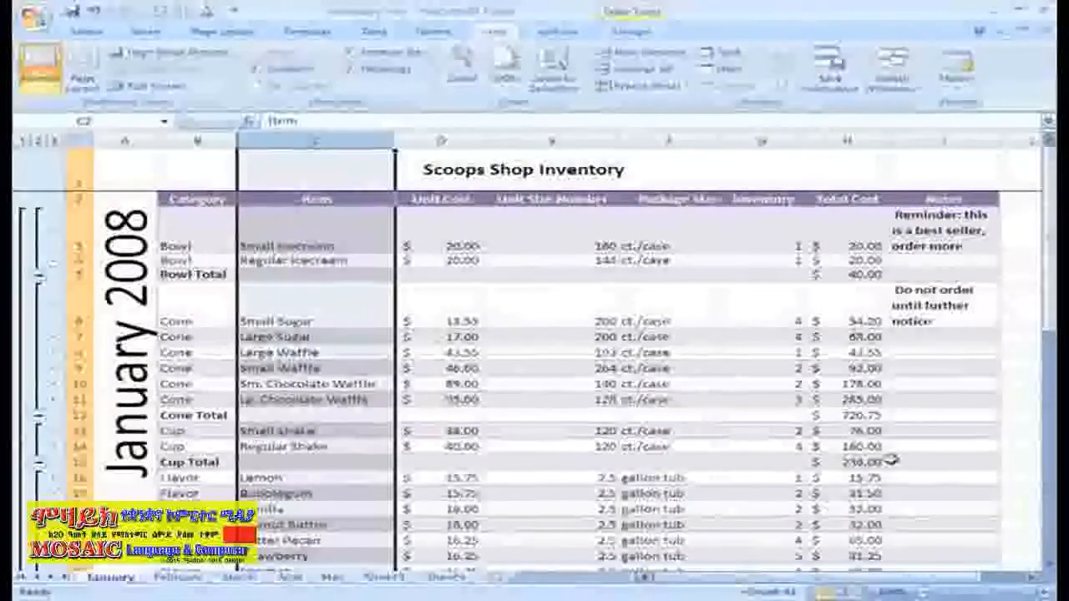
click(1017, 199)
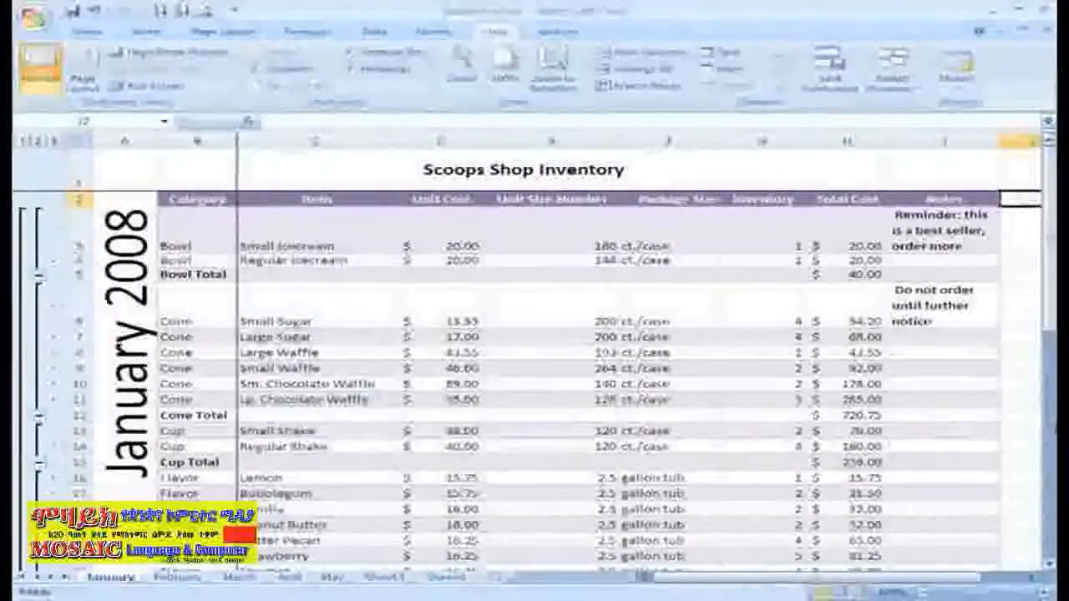